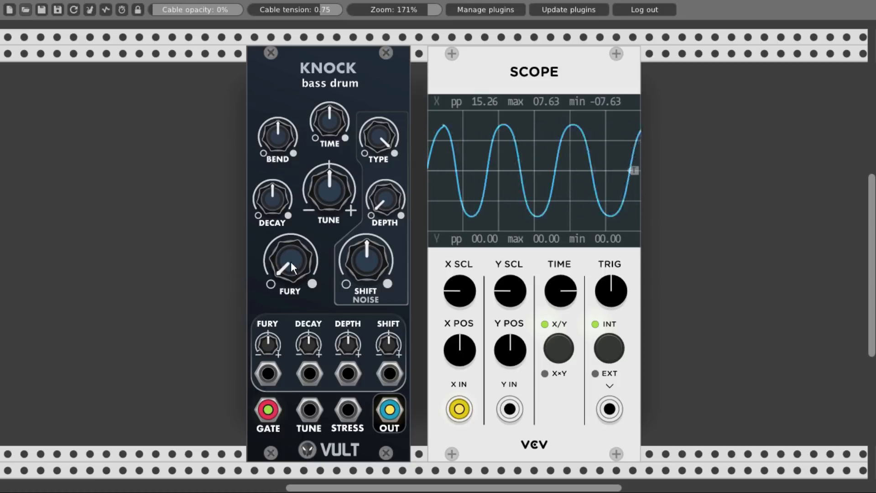
# - Sweep the Knock module's Fury up to maximum and back to minimum, and its Decay to both extremes and back to centre
pyautogui.moveTo(289, 257); pyautogui.dragTo(291, 211)
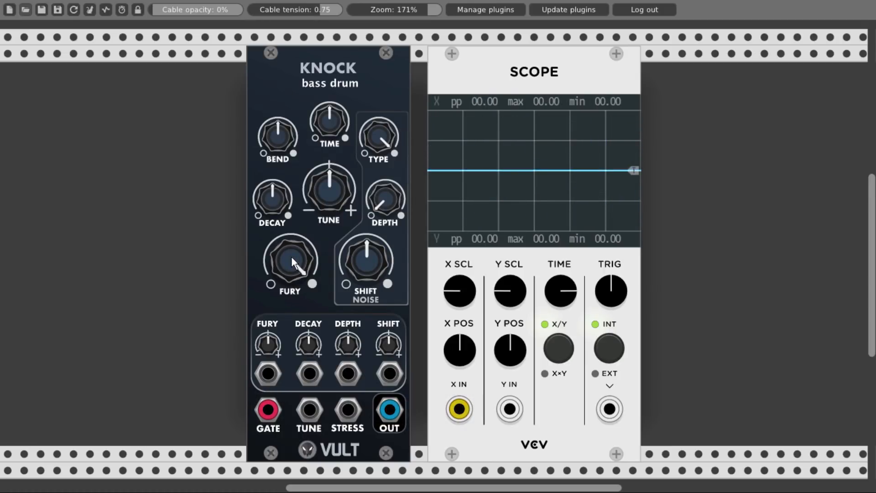
pyautogui.doubleClick(291, 257)
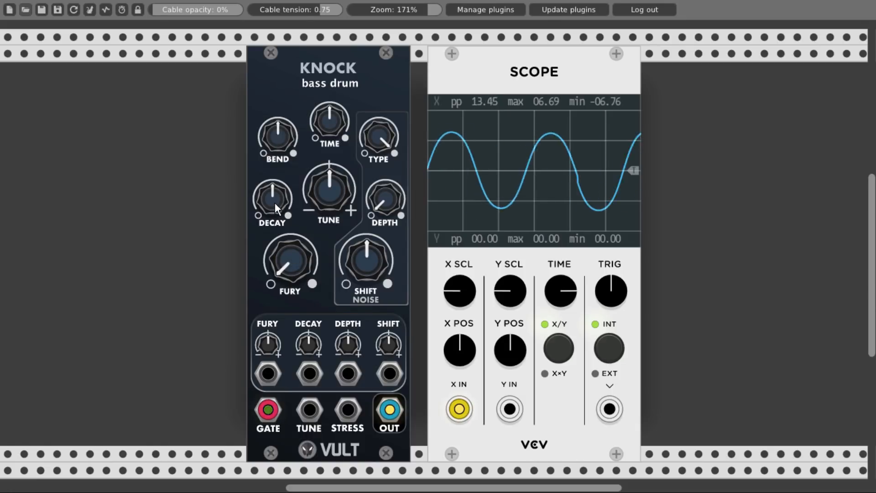
pyautogui.moveTo(274, 202); pyautogui.dragTo(274, 176)
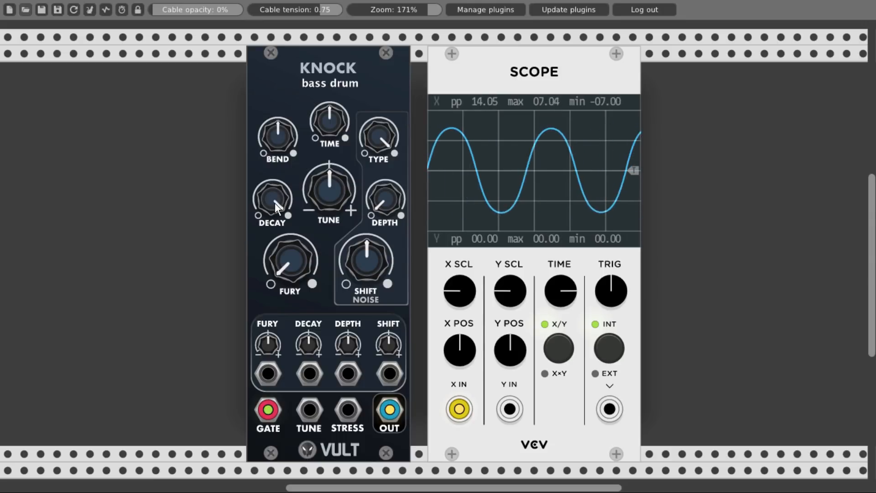
pyautogui.moveTo(276, 208); pyautogui.dragTo(276, 262)
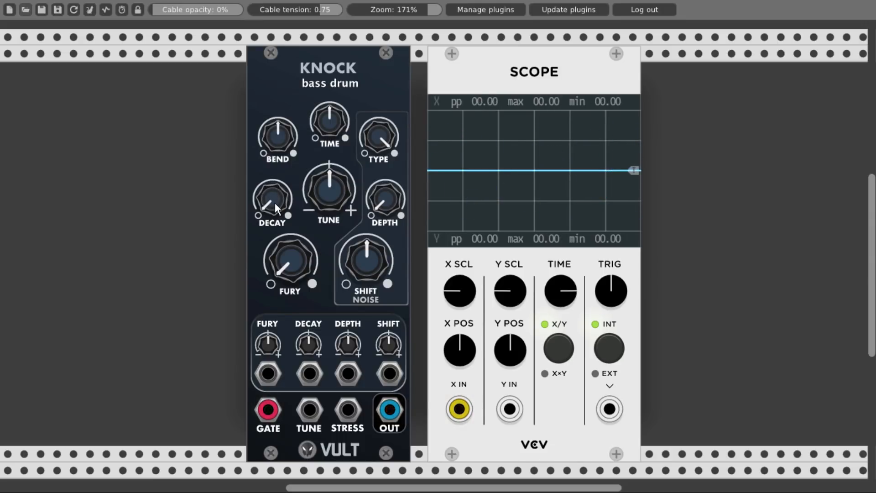
pyautogui.moveTo(274, 203); pyautogui.dragTo(275, 194)
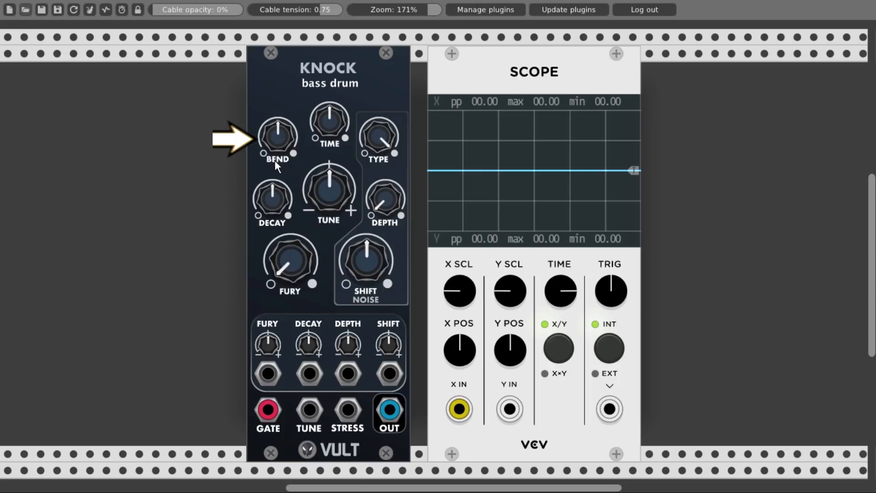
# - Try the Bend, Time and Tune controls of the Knock module, returning each one to centre
pyautogui.moveTo(278, 136); pyautogui.dragTo(278, 167)
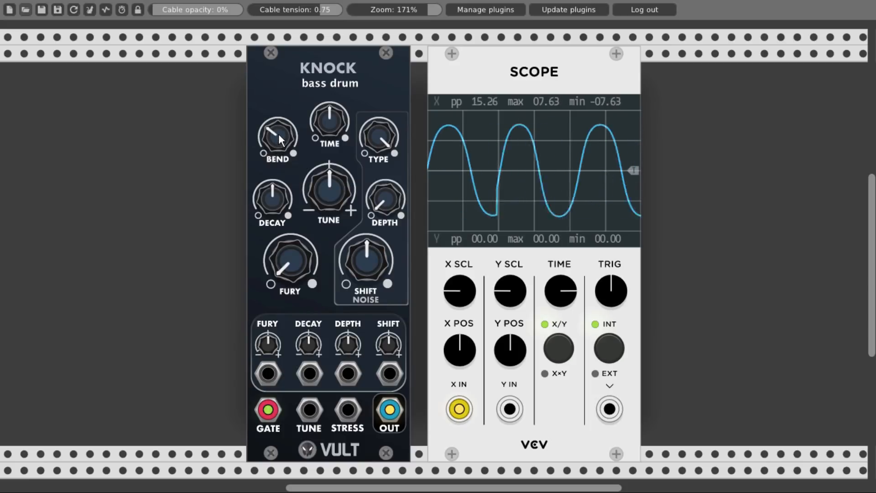
pyautogui.moveTo(278, 134); pyautogui.dragTo(278, 144)
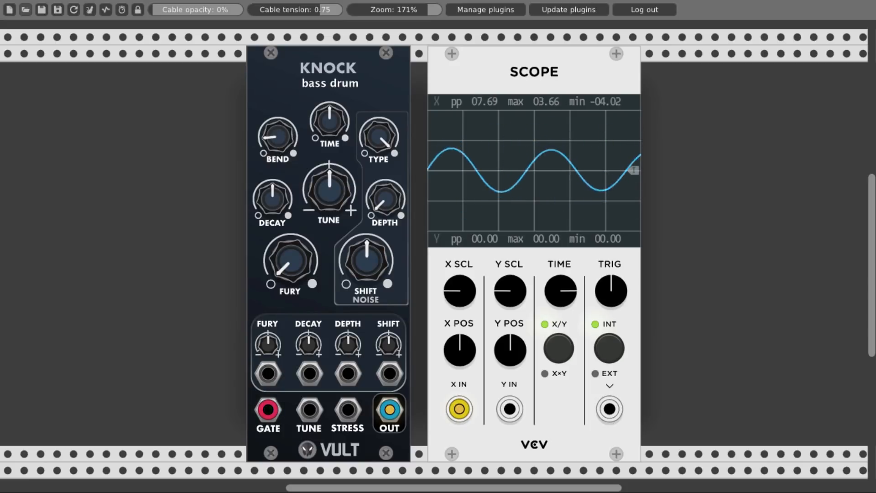
pyautogui.doubleClick(280, 130)
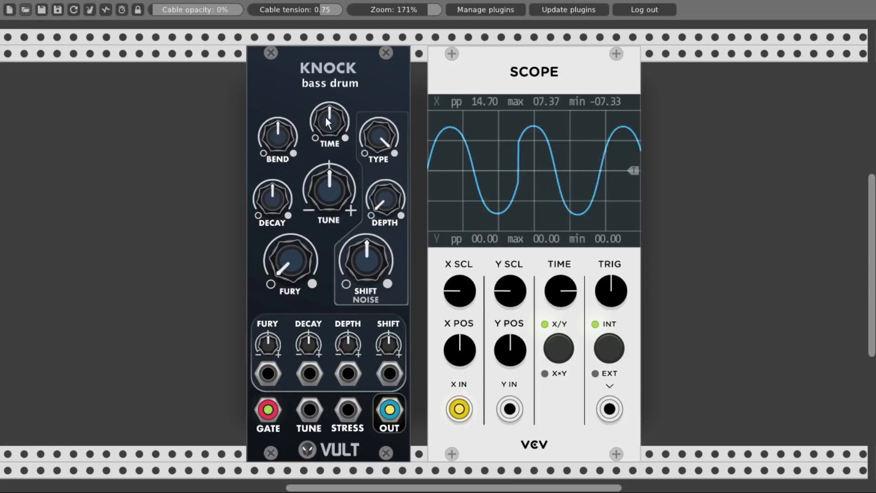
pyautogui.moveTo(324, 117)
pyautogui.mouseDown()
pyautogui.moveTo(326, 91)
pyautogui.moveTo(334, 171)
pyautogui.moveTo(333, 94)
pyautogui.mouseUp()
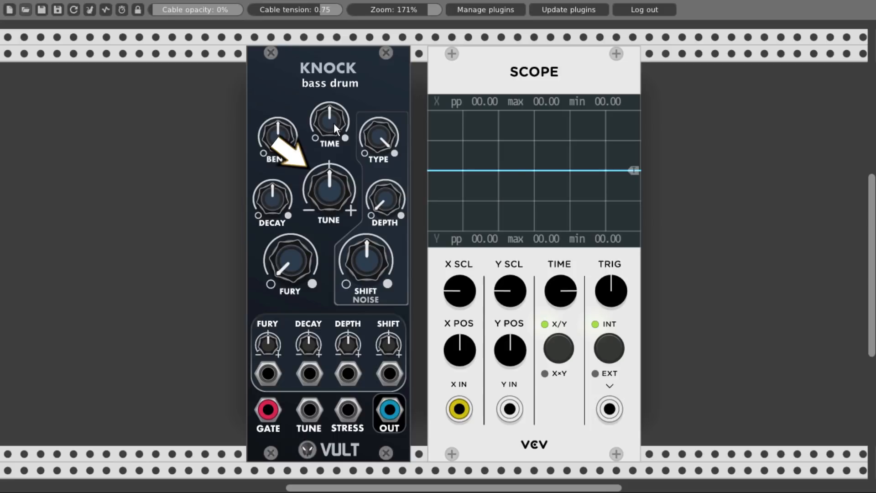
pyautogui.moveTo(327, 179)
pyautogui.mouseDown()
pyautogui.moveTo(327, 143)
pyautogui.moveTo(326, 215)
pyautogui.moveTo(328, 182)
pyautogui.mouseUp()
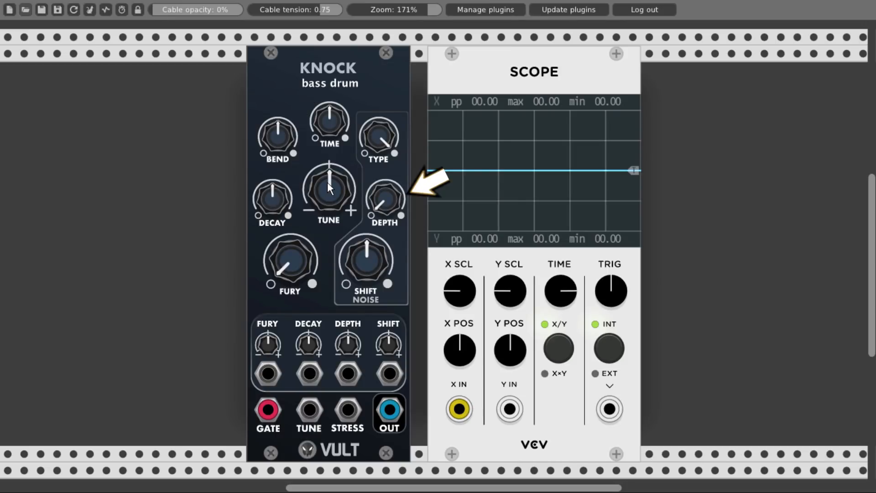
# - Raise the Knock module's noise Depth slightly past centre and sweep the noise Type to minimum and back to maximum
pyautogui.moveTo(371, 197); pyautogui.dragTo(385, 178)
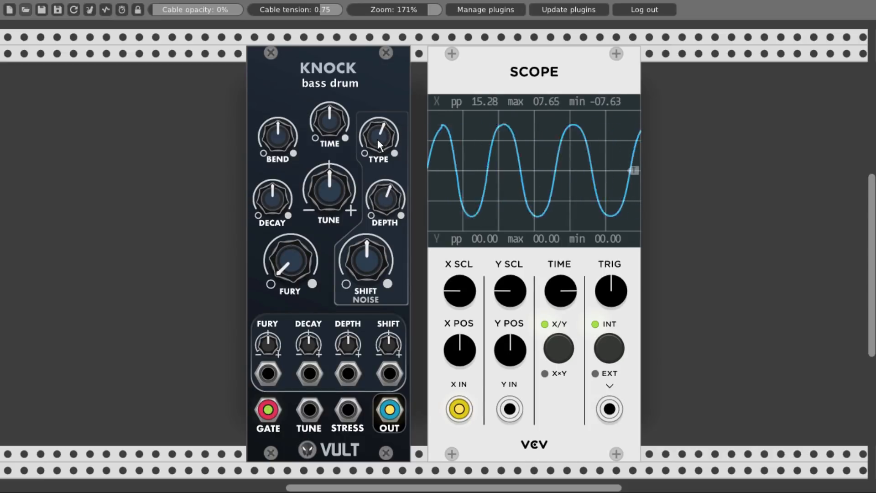
pyautogui.moveTo(377, 139); pyautogui.dragTo(377, 166)
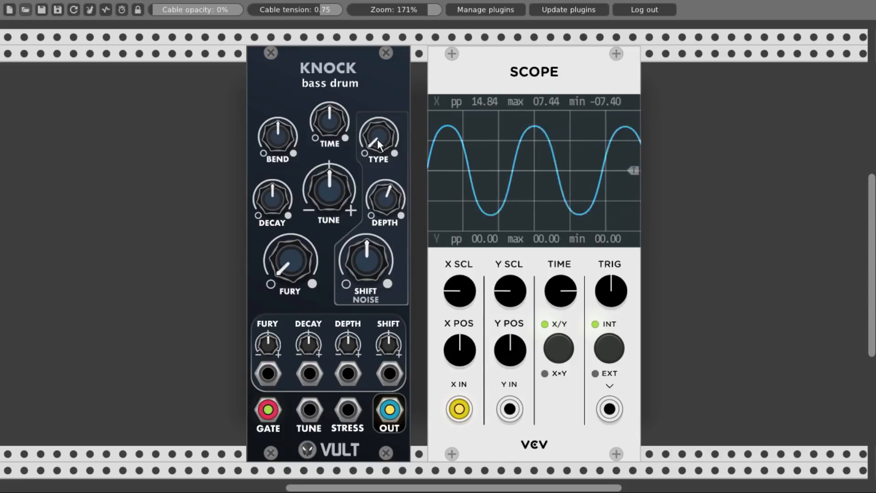
pyautogui.moveTo(376, 138); pyautogui.dragTo(377, 45)
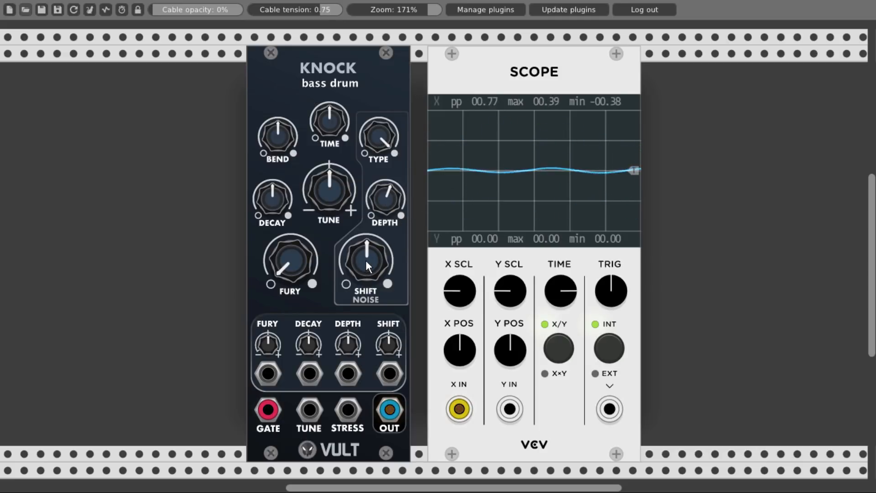
# - Sweep the noise Shift to both extremes and back to minimum, with Fury raised to about two thirds
pyautogui.moveTo(365, 260); pyautogui.dragTo(365, 288)
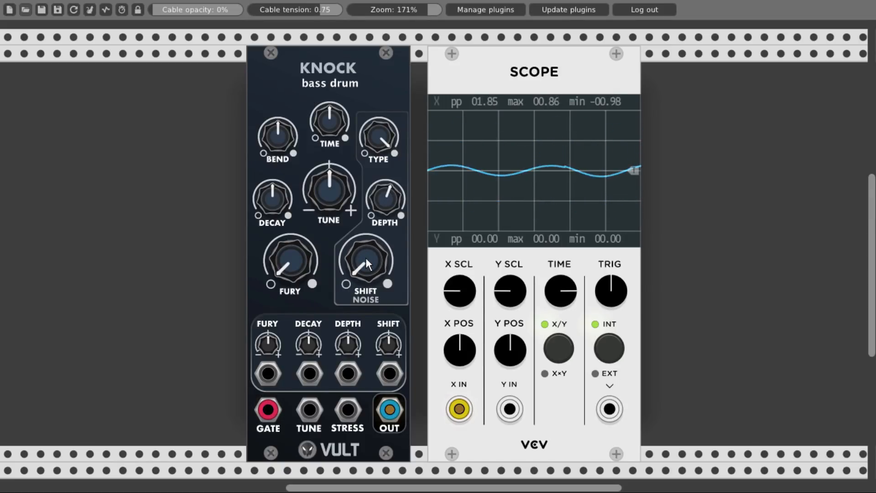
pyautogui.moveTo(366, 260); pyautogui.dragTo(365, 187)
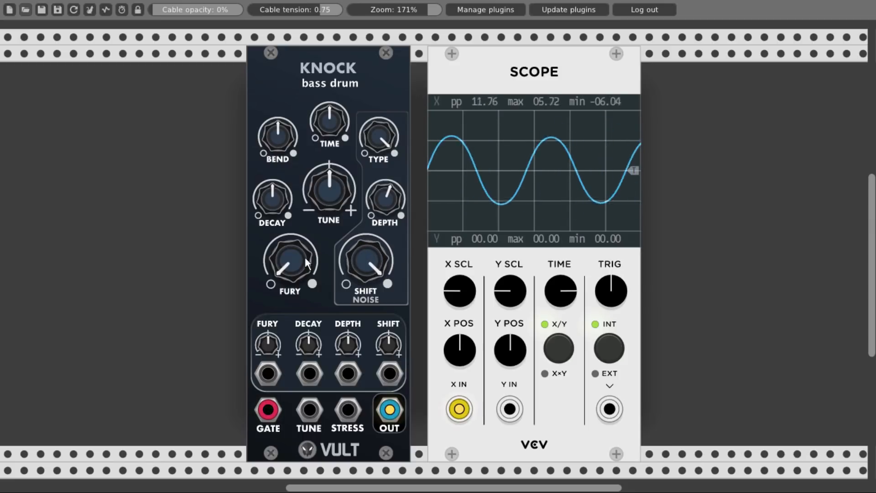
pyautogui.moveTo(306, 262); pyautogui.dragTo(305, 213)
pyautogui.moveTo(366, 260); pyautogui.dragTo(366, 319)
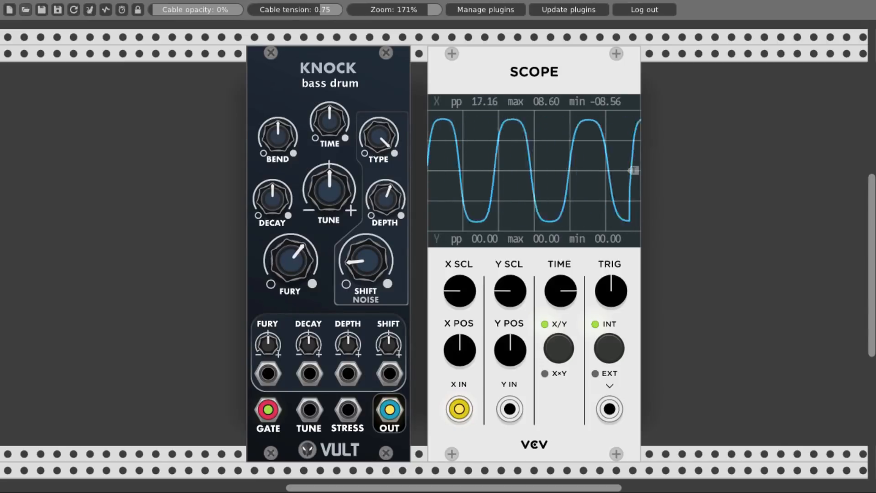
pyautogui.moveTo(366, 319); pyautogui.dragTo(365, 328)
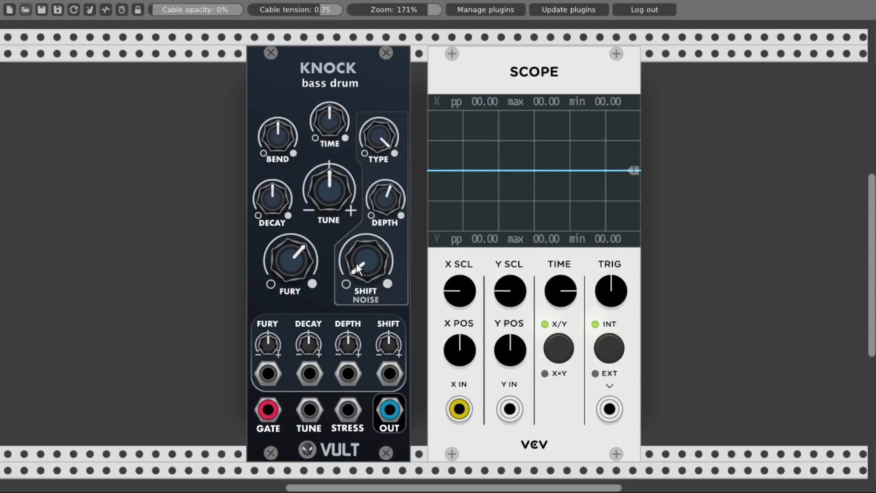
# - Randomize the Knock bass drum module's settings three times
pyautogui.rightClick(320, 88)
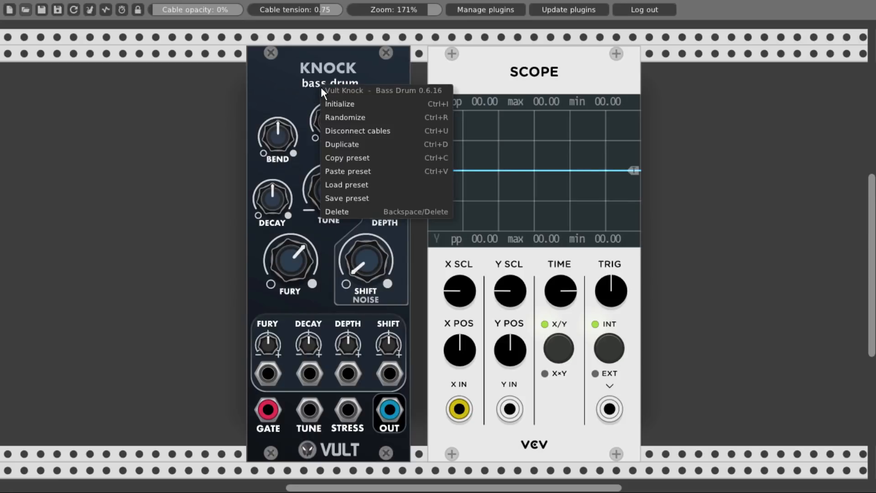
pyautogui.click(335, 116)
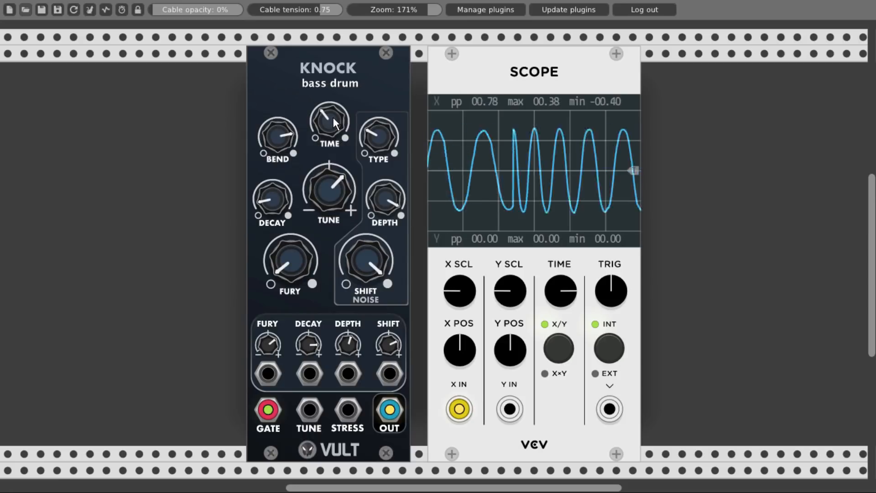
pyautogui.rightClick(314, 85)
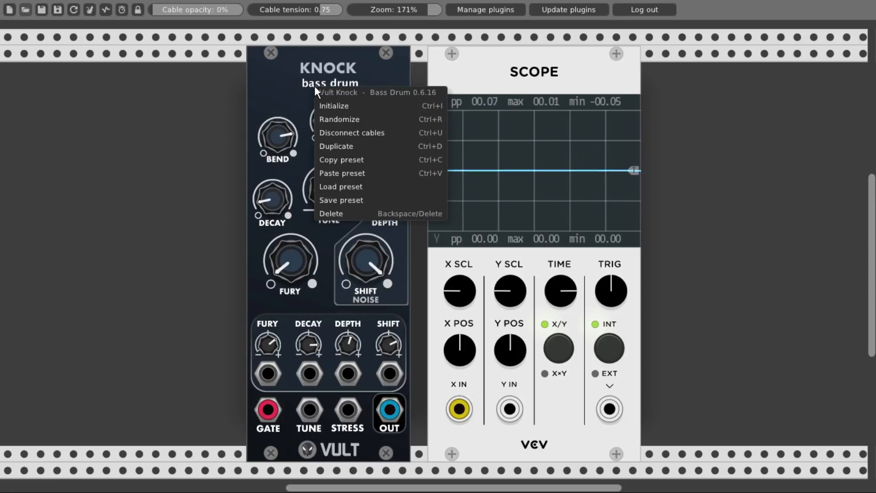
pyautogui.click(333, 117)
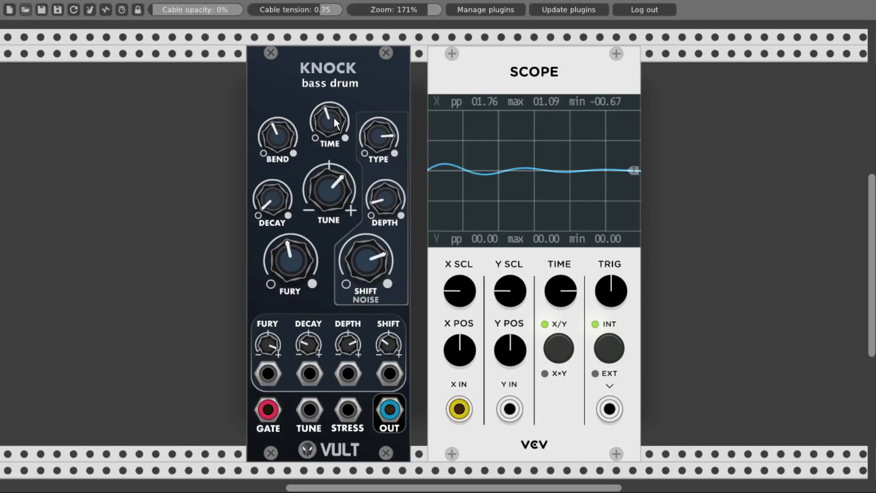
pyautogui.rightClick(305, 93)
pyautogui.click(329, 127)
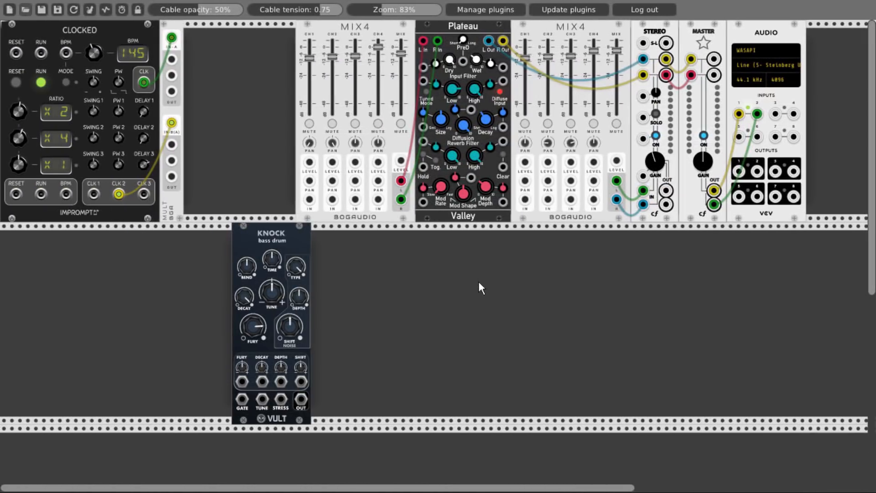
# - Add the Gate Sequencer by Aepelzens Modules at the start of the second rack row and place Knock directly beside it
pyautogui.rightClick(475, 283)
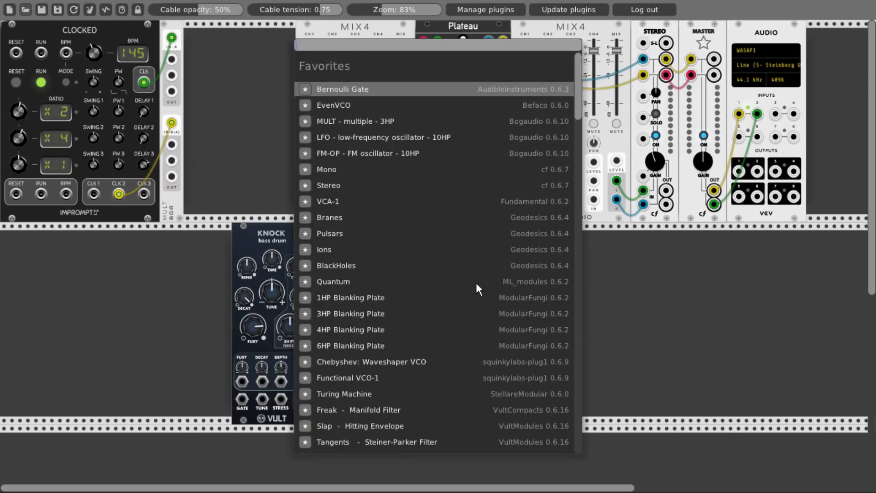
pyautogui.write('aep')
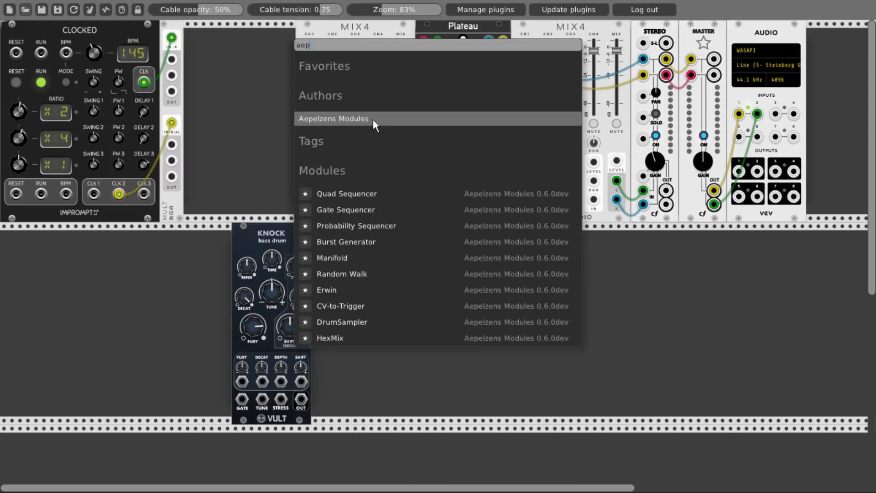
pyautogui.click(373, 119)
pyautogui.click(346, 124)
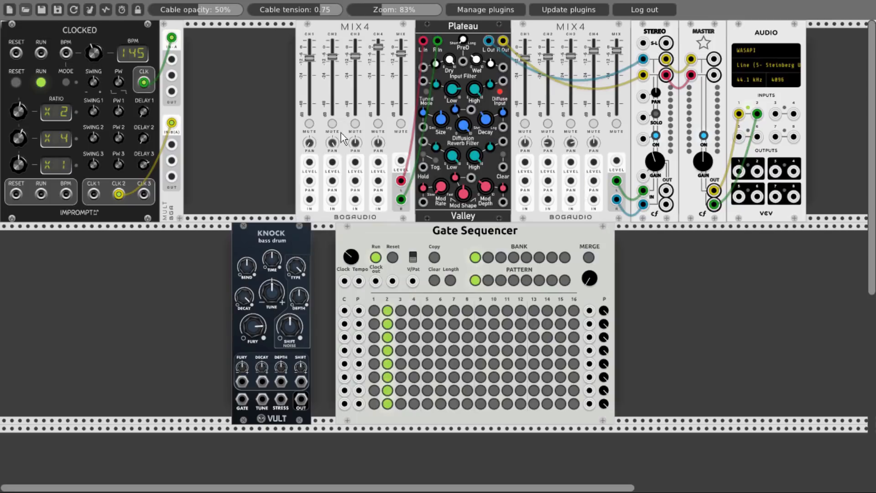
pyautogui.moveTo(283, 229); pyautogui.dragTo(234, 237)
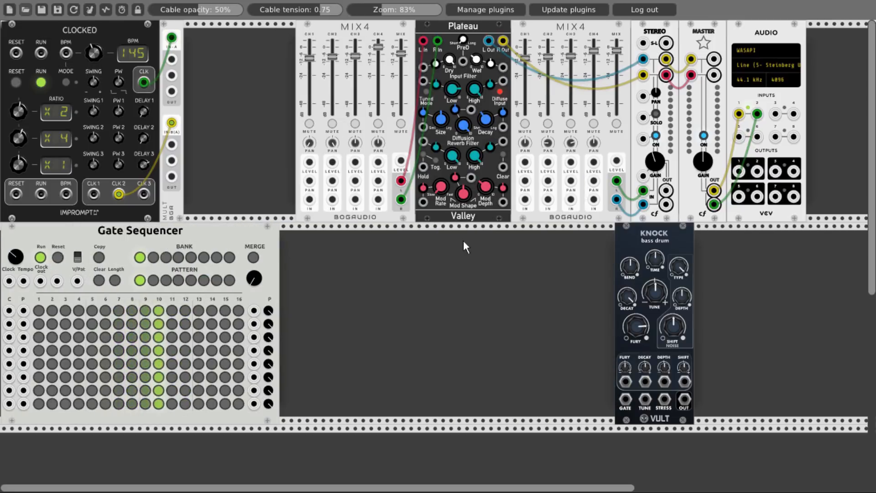
pyautogui.moveTo(637, 238); pyautogui.dragTo(284, 234)
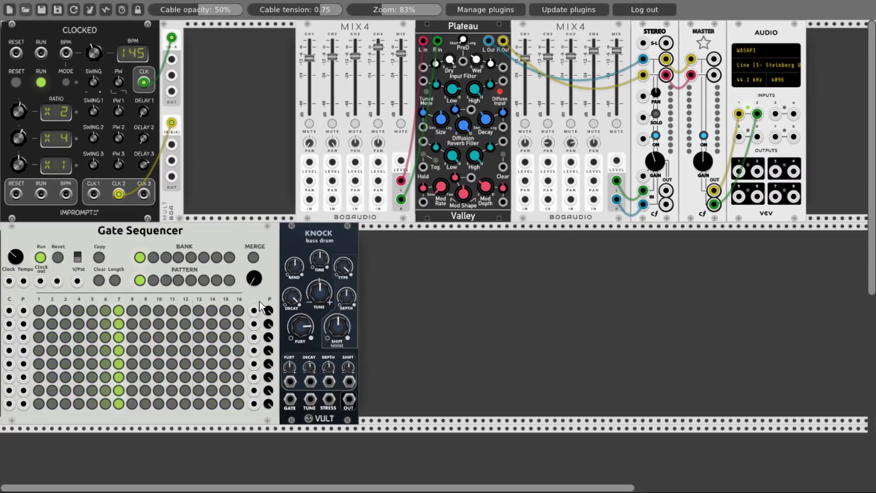
# - Patch the first two sequencer outputs to Knock's Gate and Stress, and clock rows 1 and 2 from CLK 1 and the CLK 2 multiple
pyautogui.moveTo(254, 310); pyautogui.dragTo(328, 400)
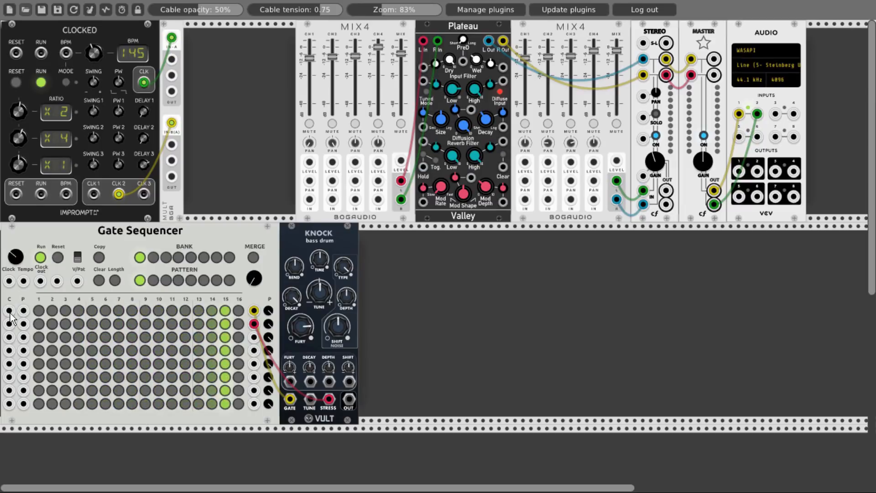
pyautogui.moveTo(9, 310); pyautogui.dragTo(93, 193)
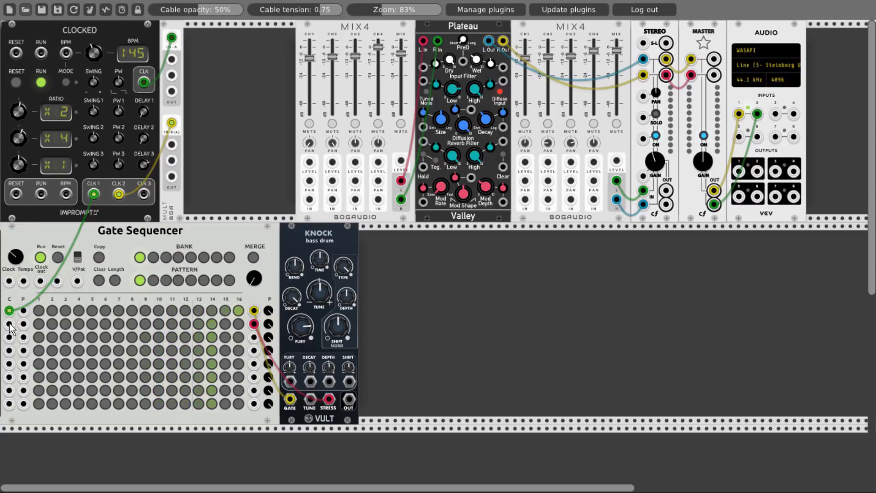
pyautogui.moveTo(9, 324); pyautogui.dragTo(171, 145)
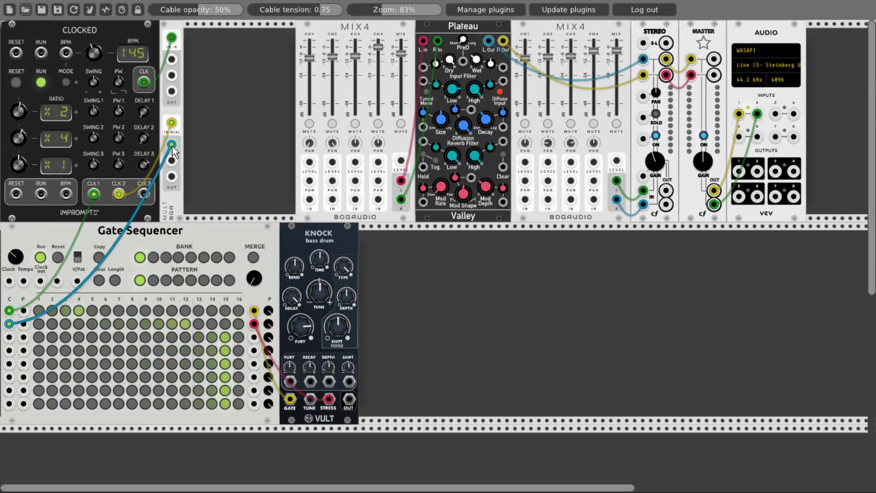
# - Set the Gate Sequencer's pattern length to 11 steps for row 1 and 9 steps for row 2
pyautogui.click(115, 280)
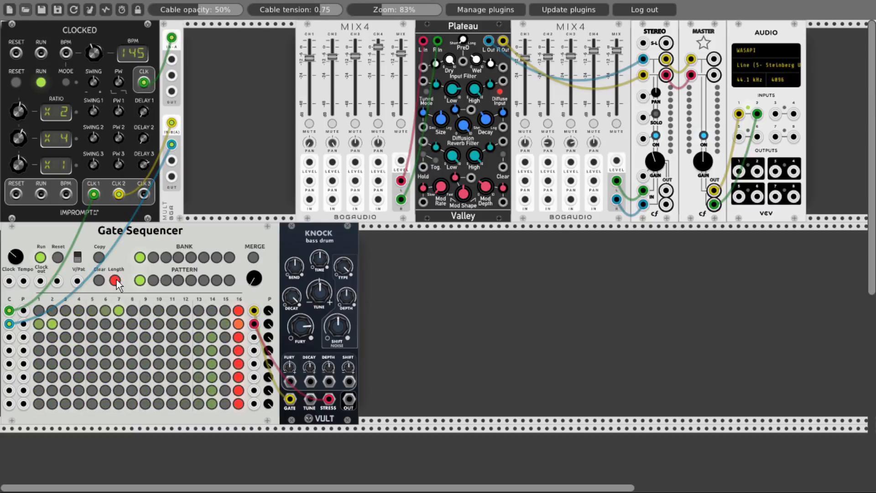
pyautogui.click(171, 310)
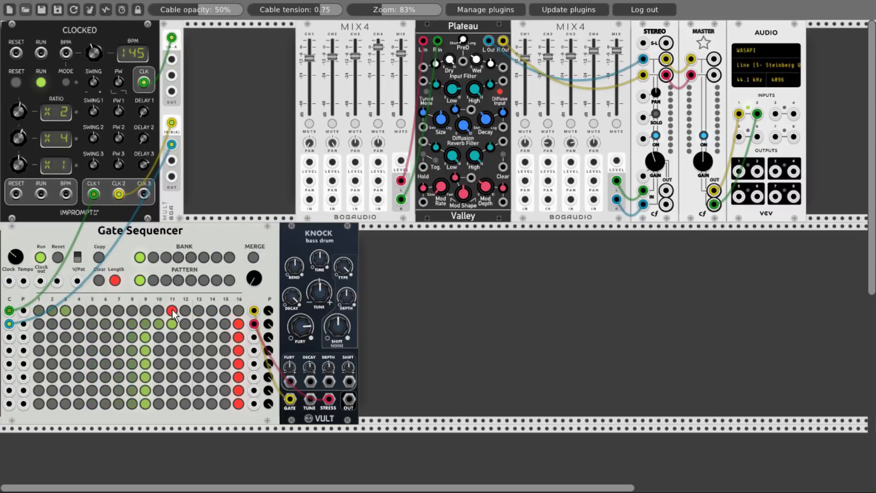
pyautogui.click(145, 323)
pyautogui.click(115, 280)
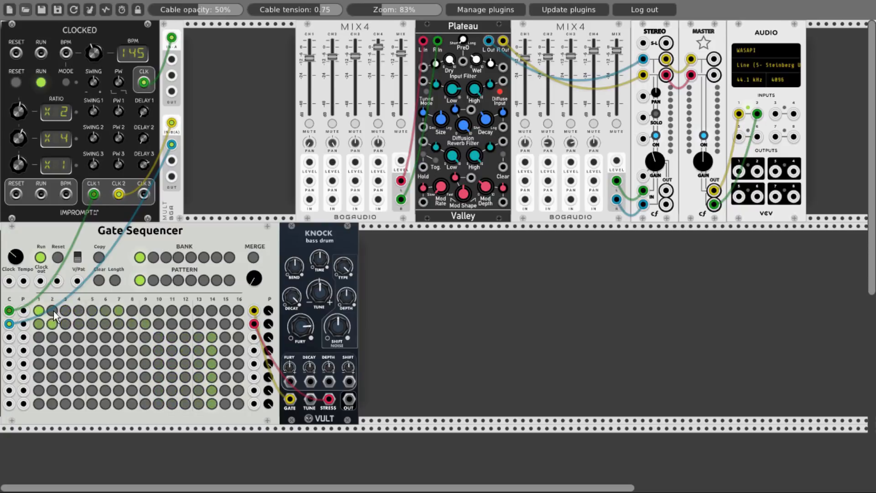
# - Program the Gate Sequencer with steps 1, 3, 4, 7, 9 and 10 active in row 1 and steps 2, 4, 6, 8 and 9 in row 2
pyautogui.click(79, 313)
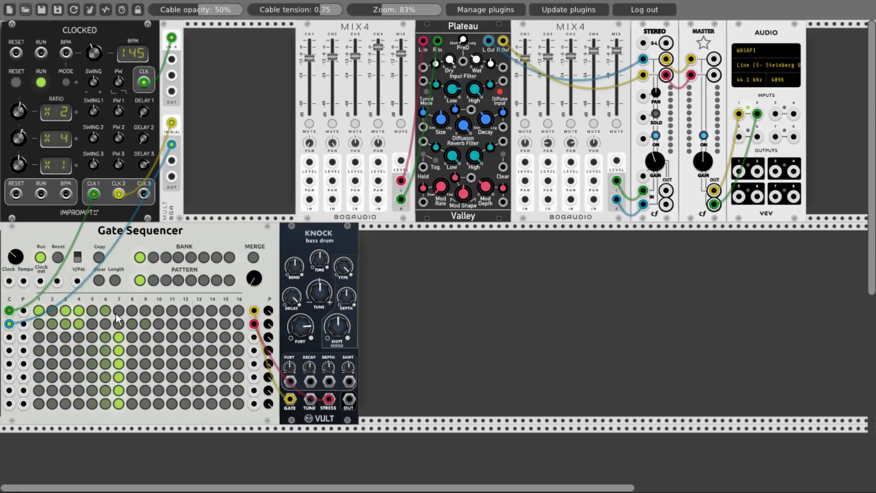
pyautogui.click(118, 313)
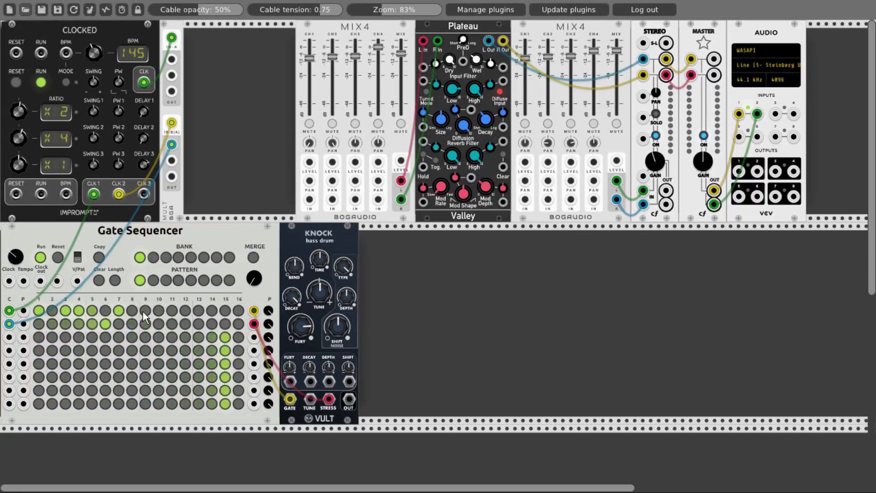
pyautogui.click(144, 311)
pyautogui.click(158, 311)
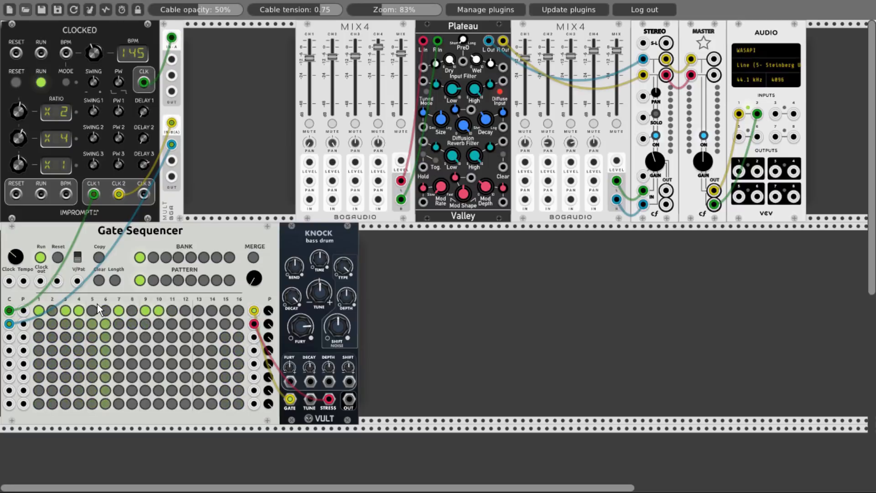
pyautogui.click(51, 323)
pyautogui.click(76, 324)
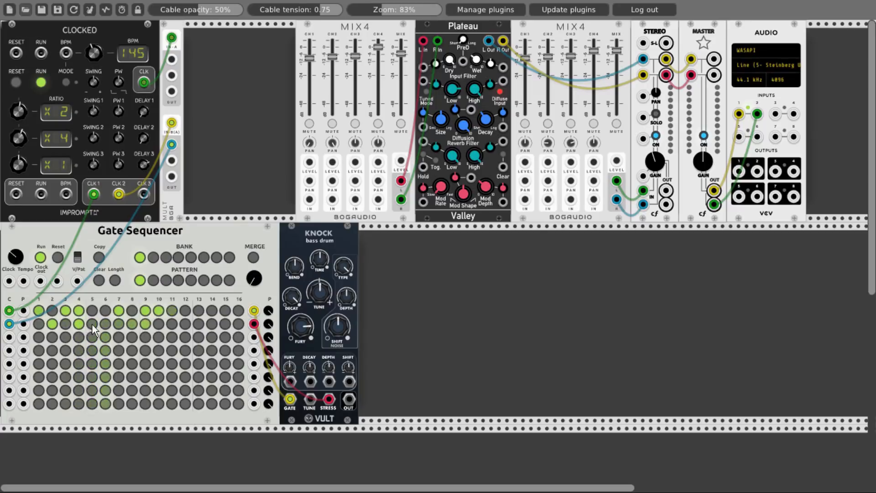
pyautogui.click(131, 323)
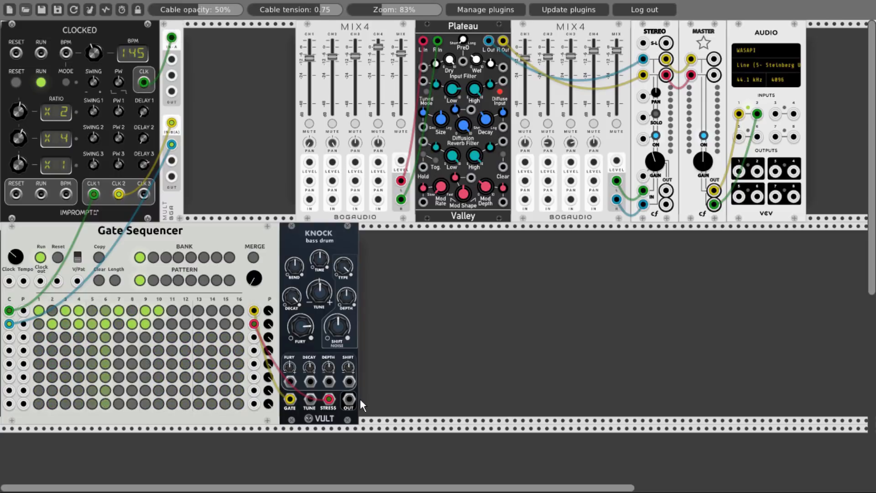
# - Patch Knock's output into channel 1 of the MIX4 beside the Stereo module and lower Knock's Fury
pyautogui.moveTo(348, 399); pyautogui.dragTo(525, 201)
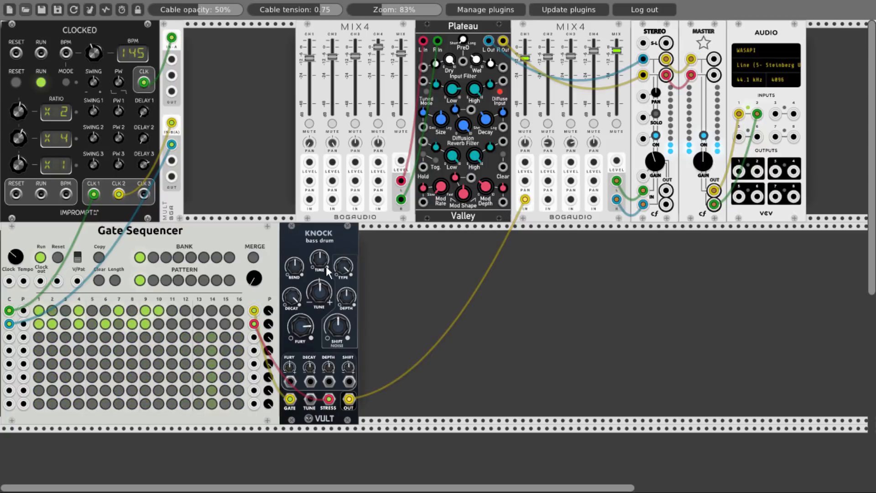
pyautogui.moveTo(303, 326); pyautogui.dragTo(301, 358)
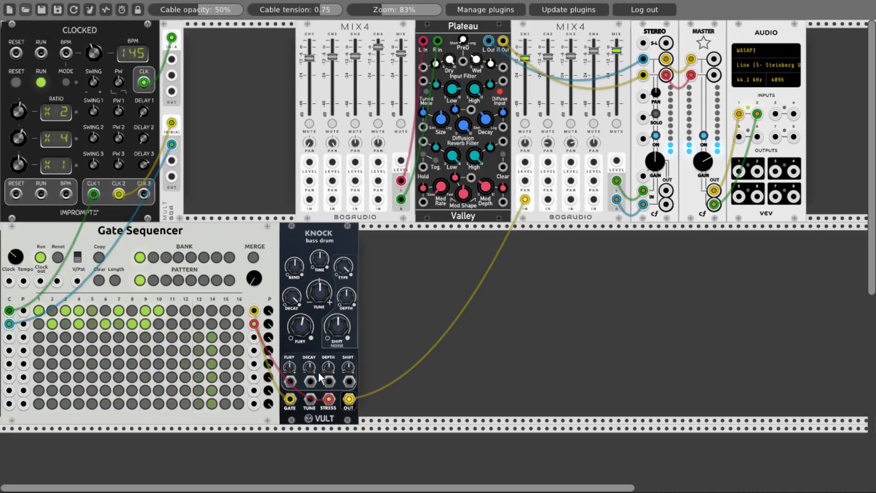
pyautogui.moveTo(329, 399)
pyautogui.mouseDown()
pyautogui.moveTo(316, 427)
pyautogui.moveTo(330, 401)
pyautogui.mouseUp()
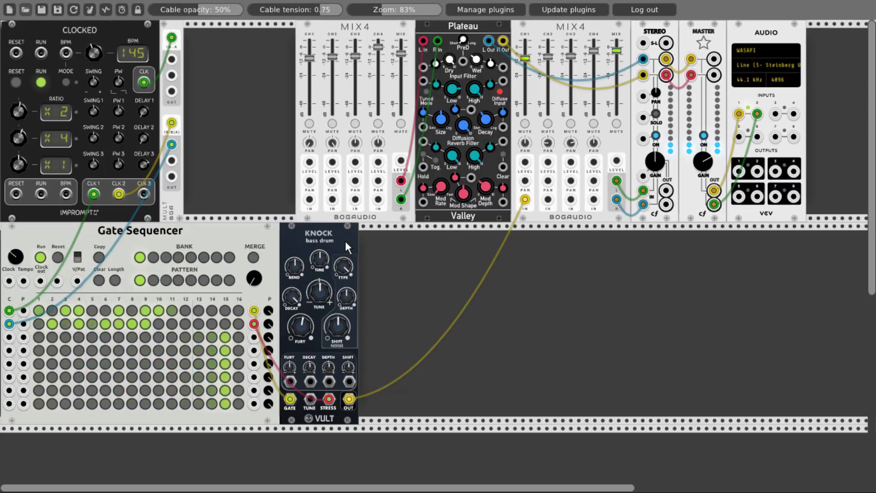
# - Duplicate the Knock module twice and randomize the settings of both copies
pyautogui.hotkey('ctrl', 'd')
pyautogui.hotkey('ctrl', 'd')
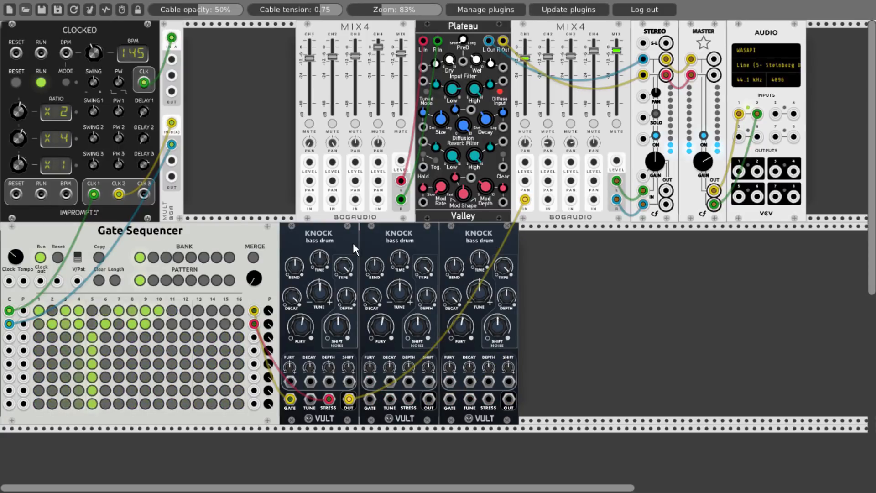
pyautogui.rightClick(386, 242)
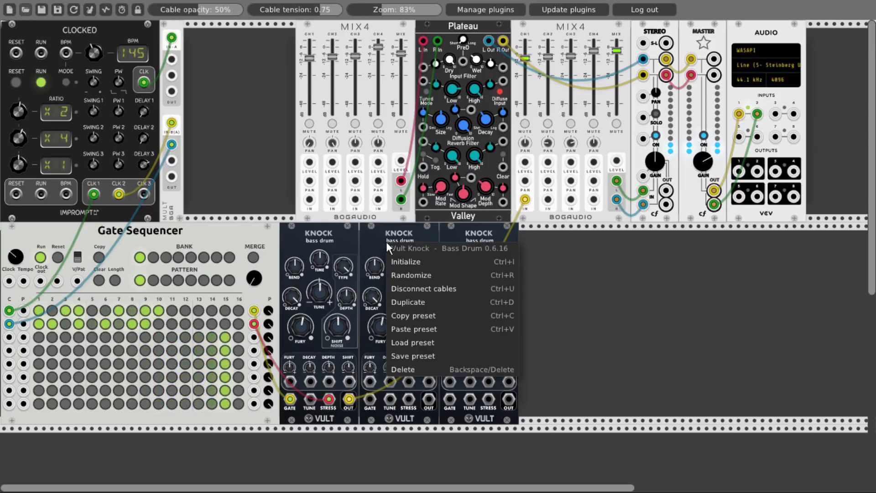
pyautogui.click(402, 274)
pyautogui.rightClick(456, 242)
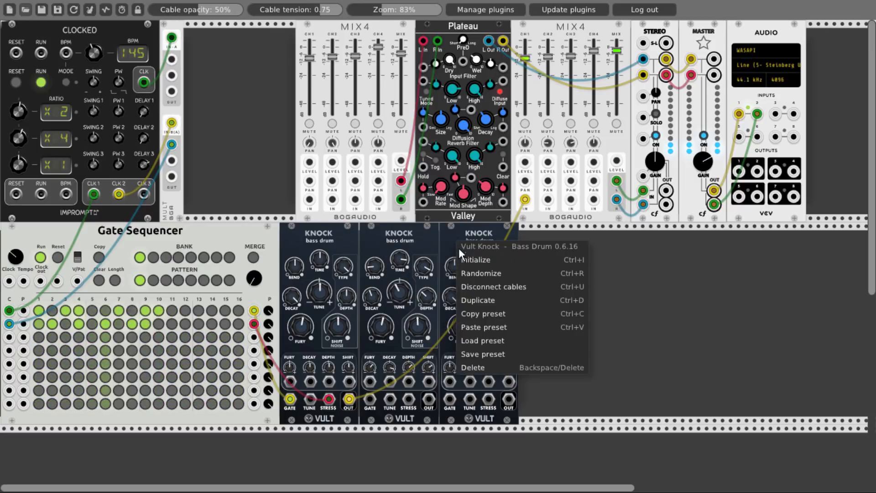
pyautogui.click(468, 273)
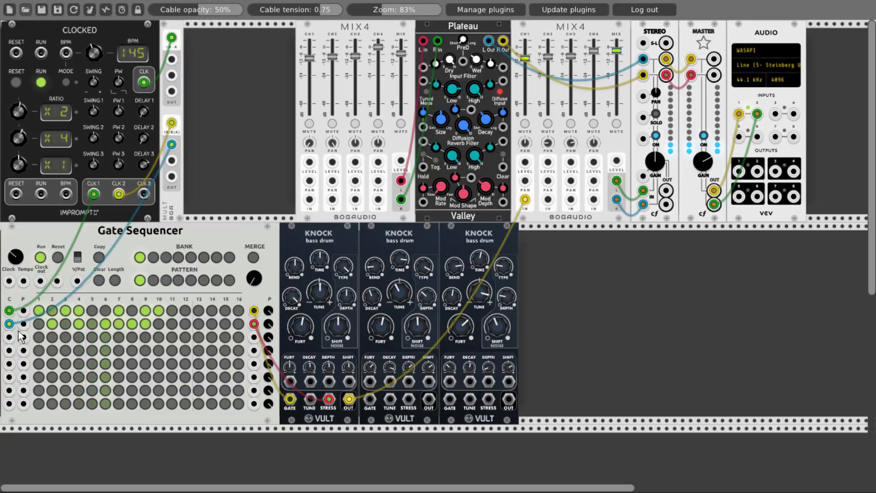
# - Clock sequencer row 3 from the CLK 2 multiple and row 4 from the multiple fed by Clocked's master CLK
pyautogui.moveTo(9, 338); pyautogui.dragTo(10, 341)
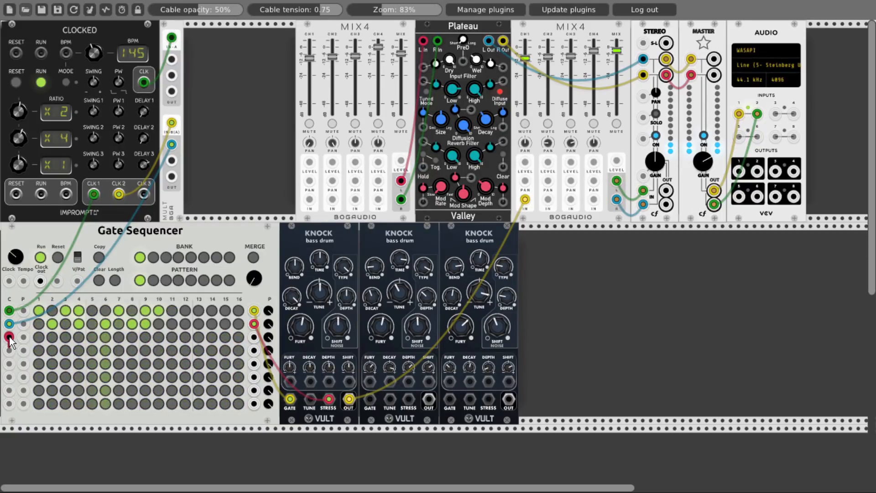
pyautogui.moveTo(101, 236); pyautogui.dragTo(171, 161)
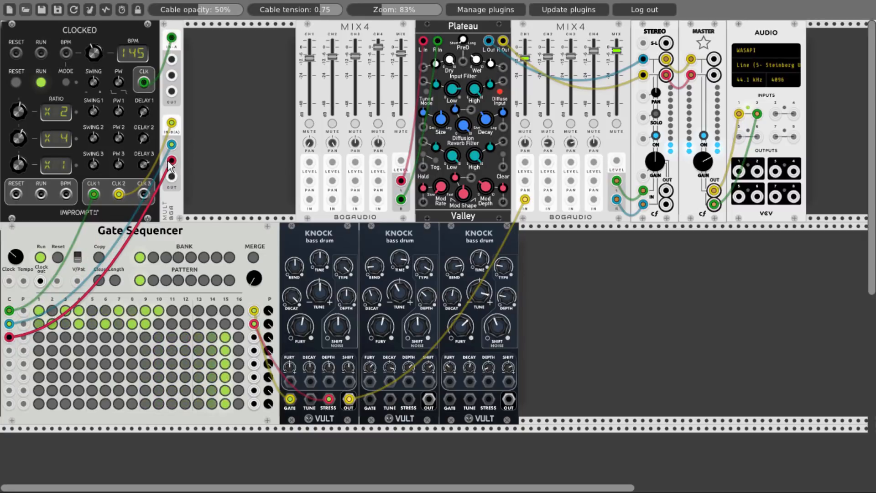
pyautogui.moveTo(11, 350); pyautogui.dragTo(171, 60)
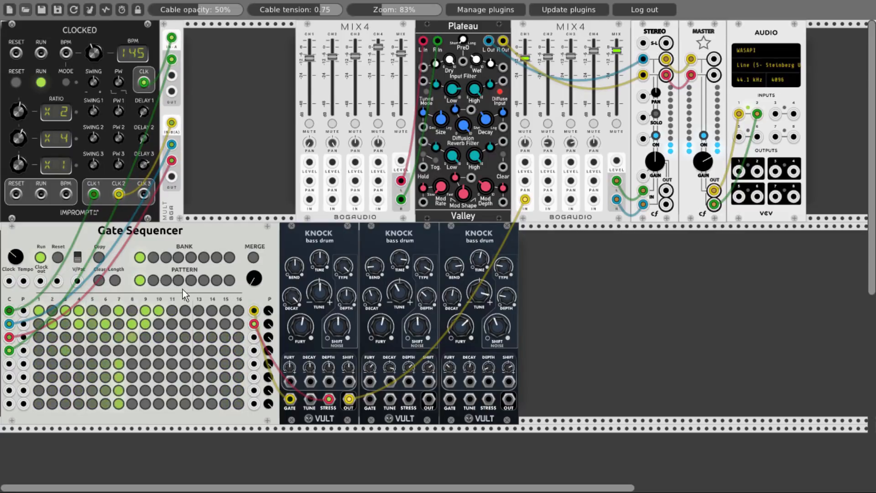
# - Set the Gate Sequencer's pattern length to 15 steps for row 3 and 13 steps for row 4
pyautogui.click(114, 280)
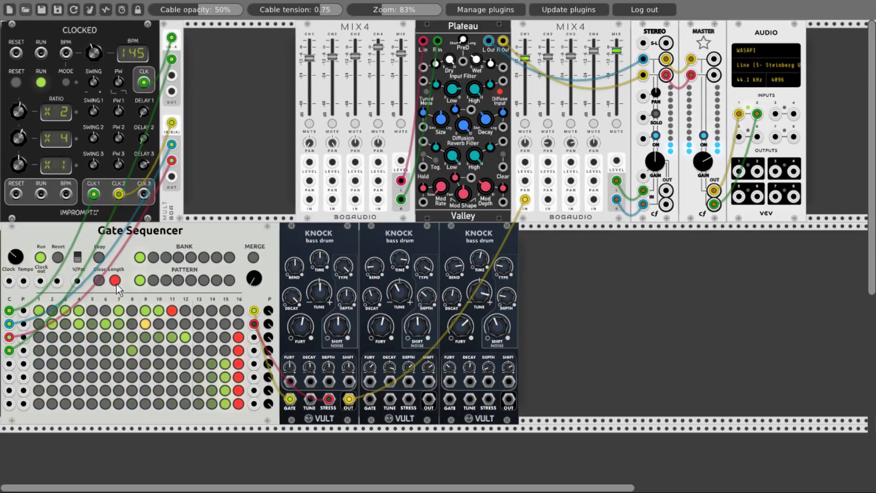
pyautogui.click(119, 337)
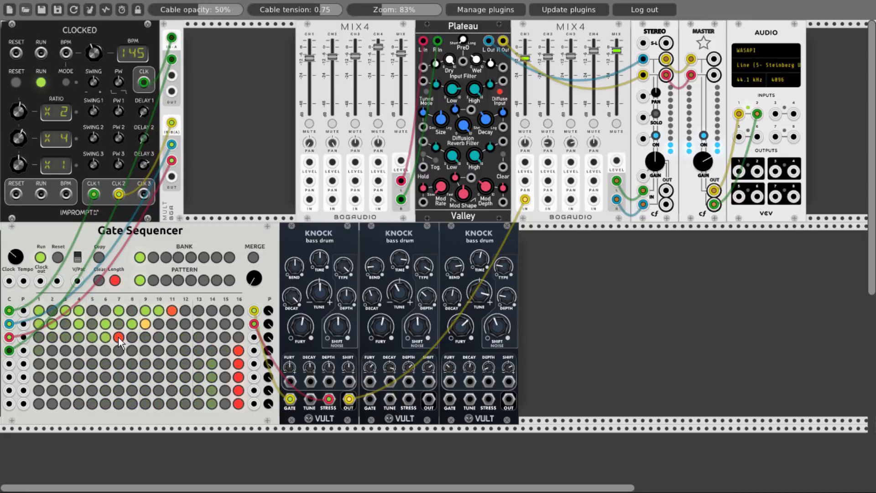
pyautogui.click(92, 350)
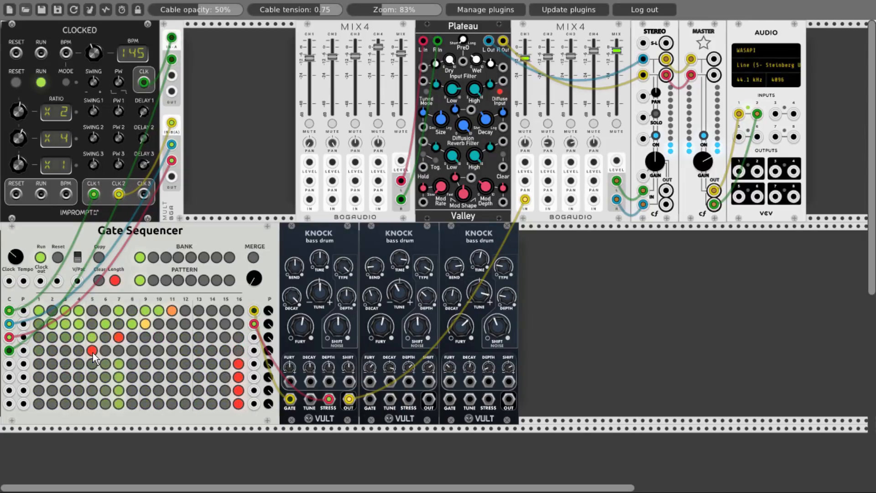
pyautogui.click(198, 349)
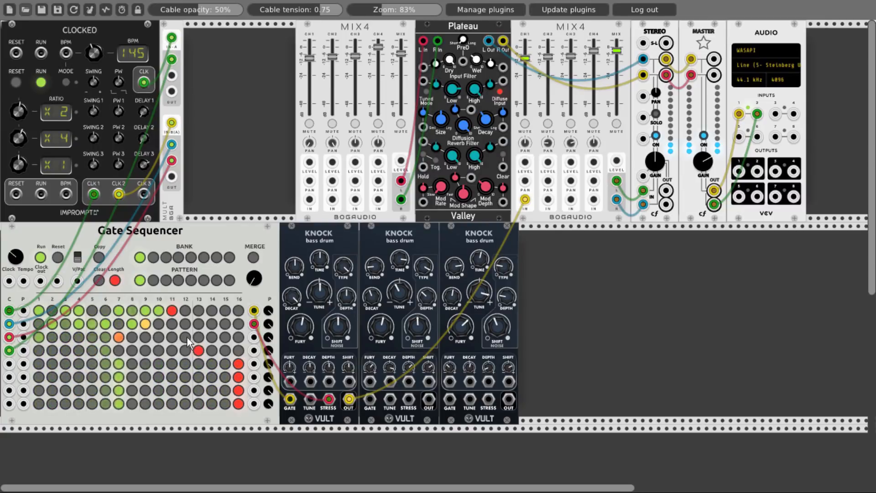
pyautogui.click(224, 337)
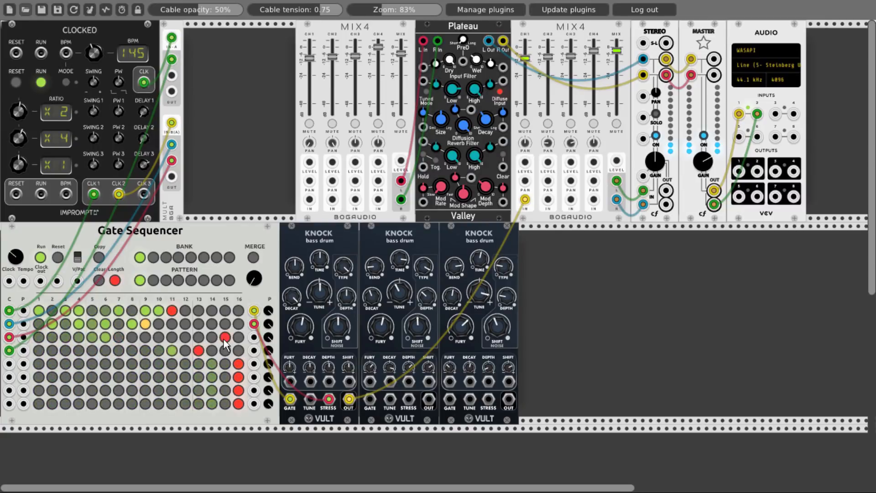
pyautogui.click(114, 281)
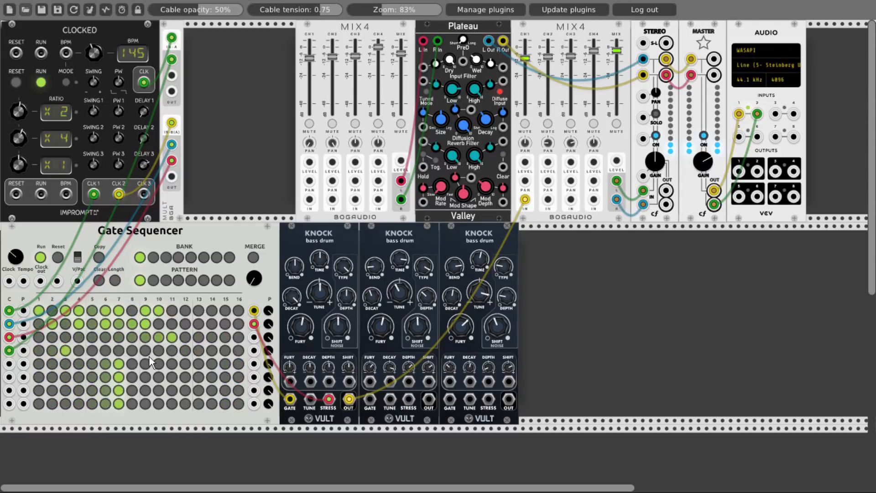
# - Activate steps 2, 5, 6, 10 and 13 in row 4 and steps 3, 8 and 11 in row 5
pyautogui.click(52, 350)
pyautogui.click(93, 351)
pyautogui.click(106, 352)
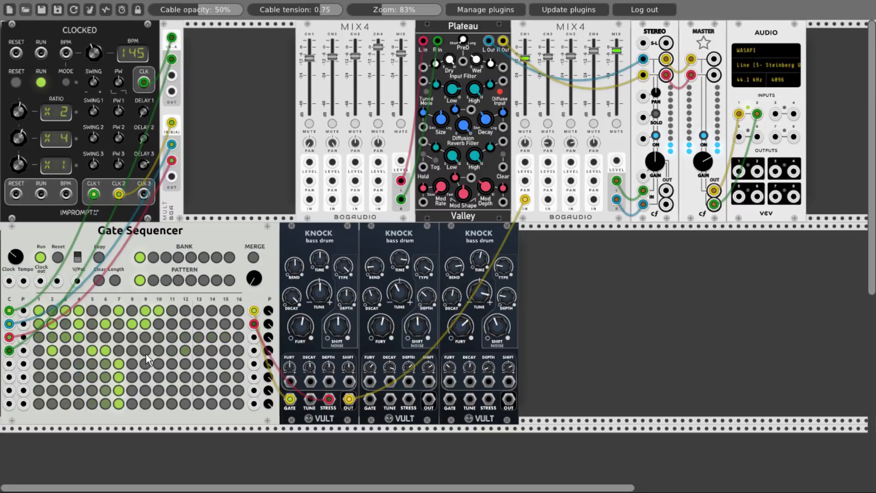
pyautogui.click(159, 350)
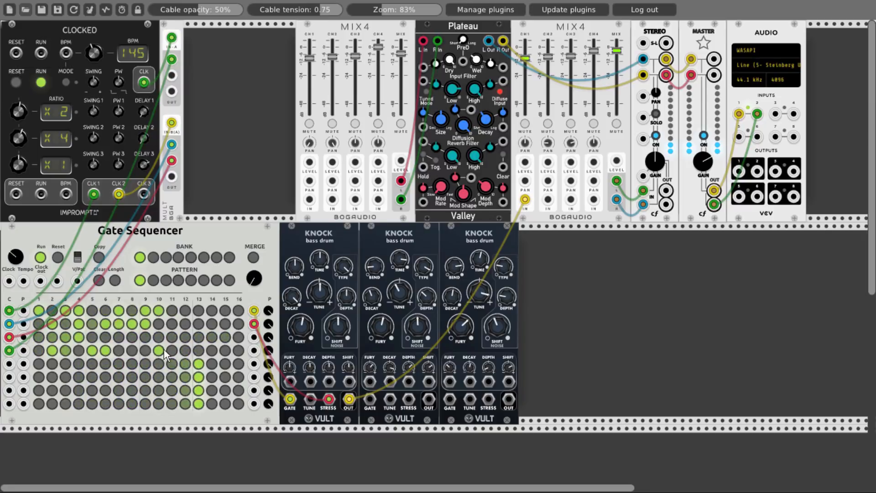
pyautogui.click(197, 350)
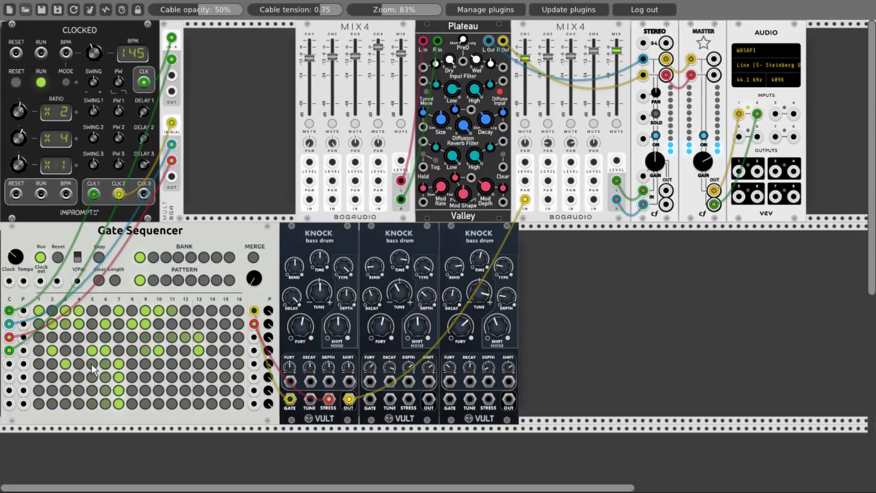
pyautogui.click(130, 363)
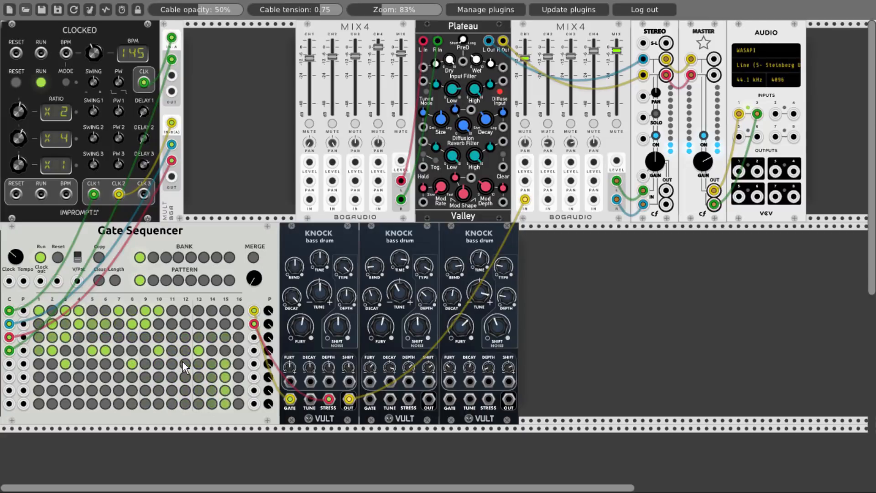
pyautogui.click(174, 363)
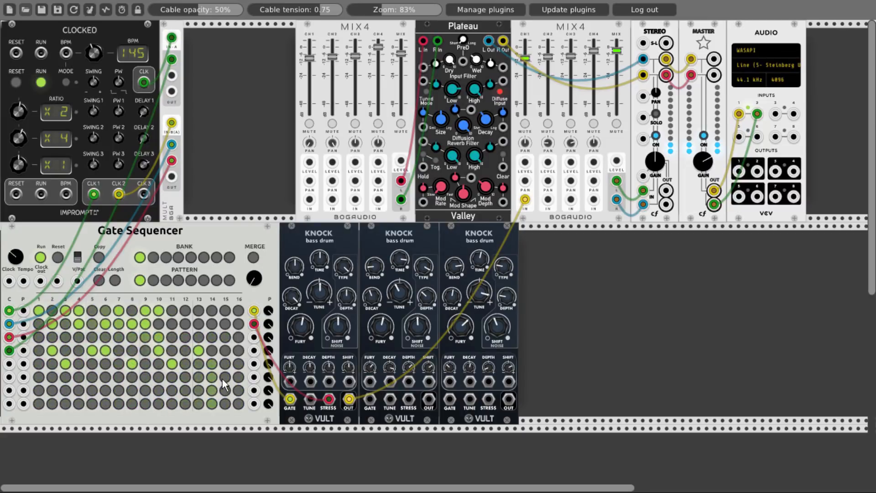
# - Patch sequencer outputs 3 and 4 to the second and third Knocks' Gate inputs, and the second Knock's output to mixer channel 2
pyautogui.moveTo(254, 336); pyautogui.dragTo(369, 399)
pyautogui.moveTo(449, 398); pyautogui.dragTo(254, 350)
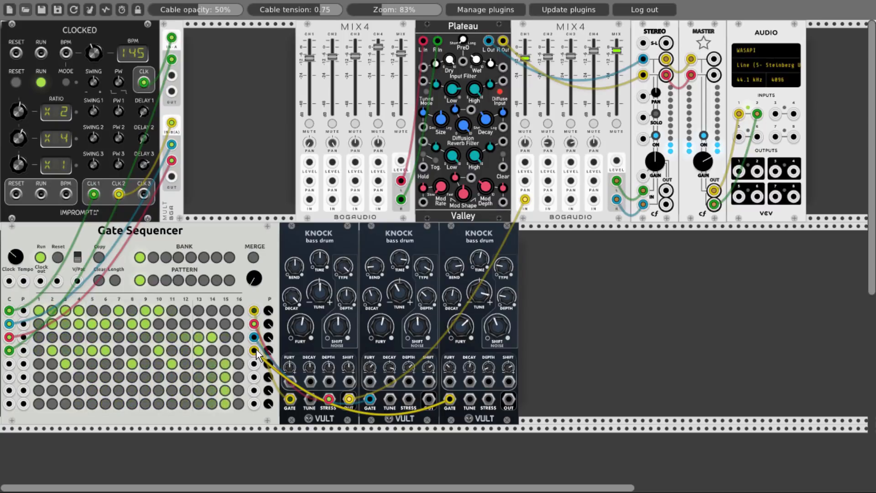
pyautogui.moveTo(429, 399); pyautogui.dragTo(552, 203)
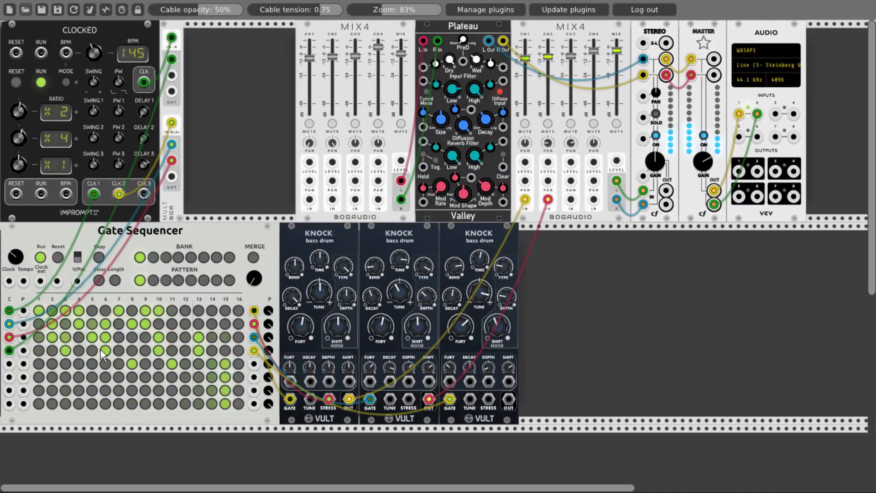
# - Shift the gates up one row so row 3 uses steps 2, 5, 6, 10 and 13 and row 4 uses steps 3, 8 and 11
pyautogui.click(169, 352)
pyautogui.click(198, 350)
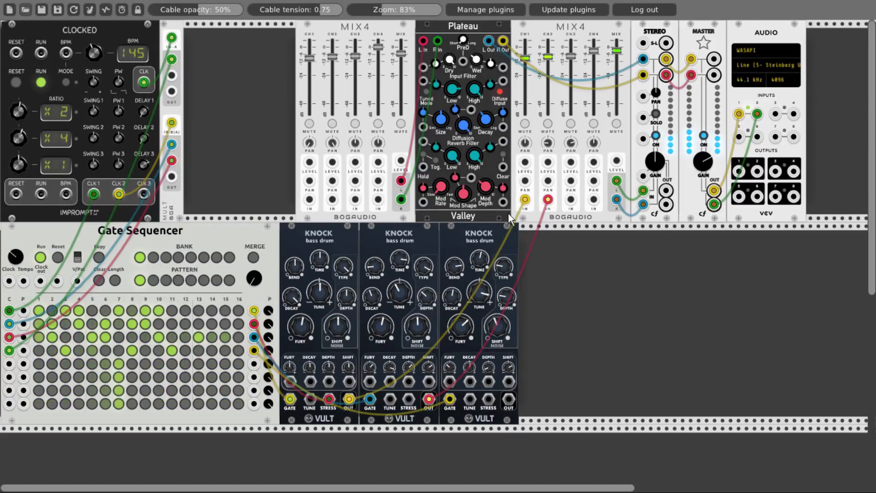
# - Patch the third Knock's output to mixer channel 3 and readjust its Tune and Fury
pyautogui.moveTo(511, 403); pyautogui.dragTo(570, 199)
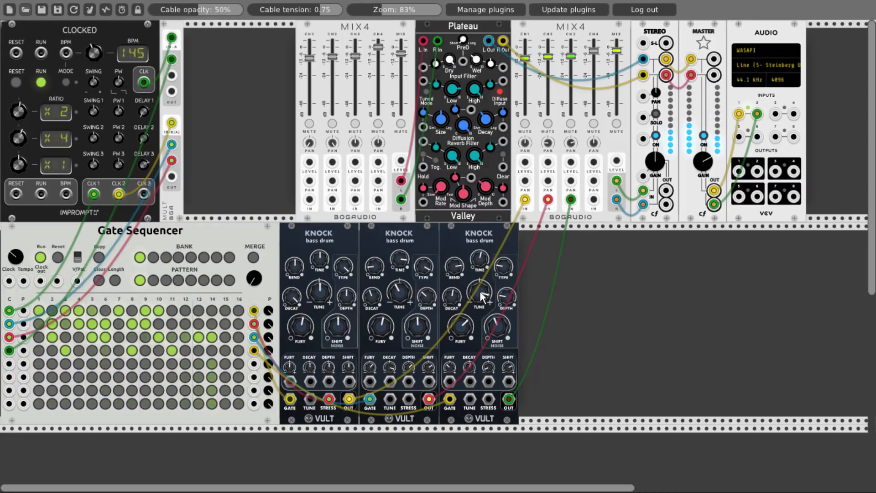
pyautogui.moveTo(480, 291); pyautogui.dragTo(480, 291)
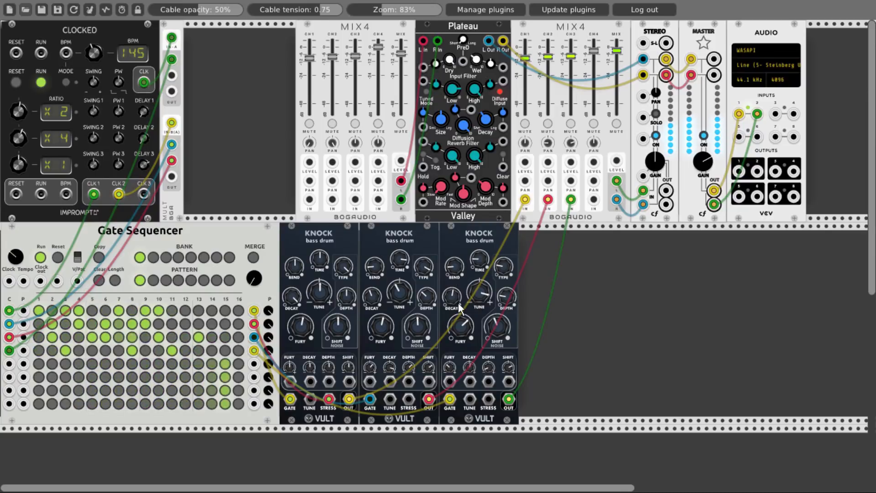
pyautogui.moveTo(479, 294); pyautogui.dragTo(479, 289)
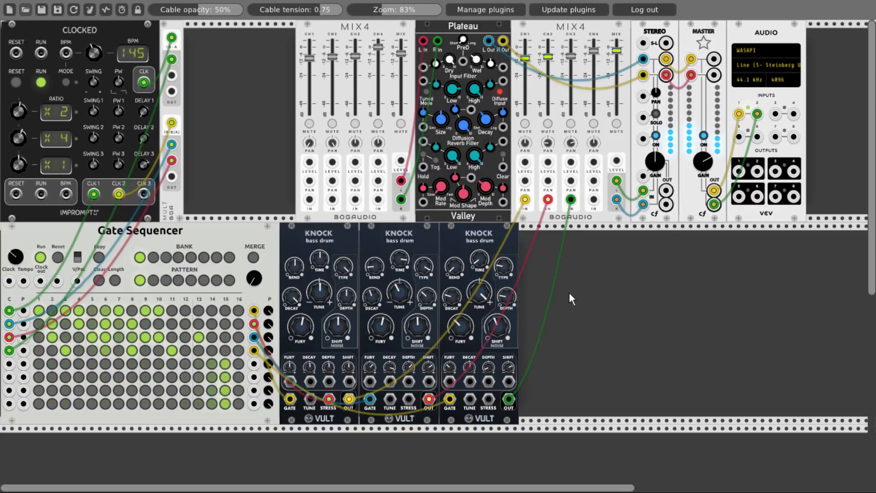
# - Add the GridSeq module by JW-Modules and place it in the third rack row directly beneath the first Knock
pyautogui.scroll(-5, 568, 292)
pyautogui.rightClick(501, 322)
pyautogui.write('grid')
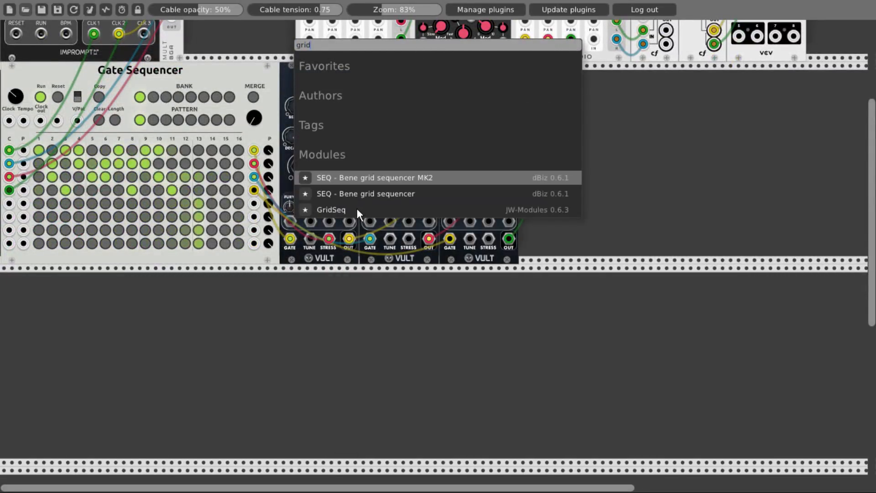
pyautogui.click(357, 209)
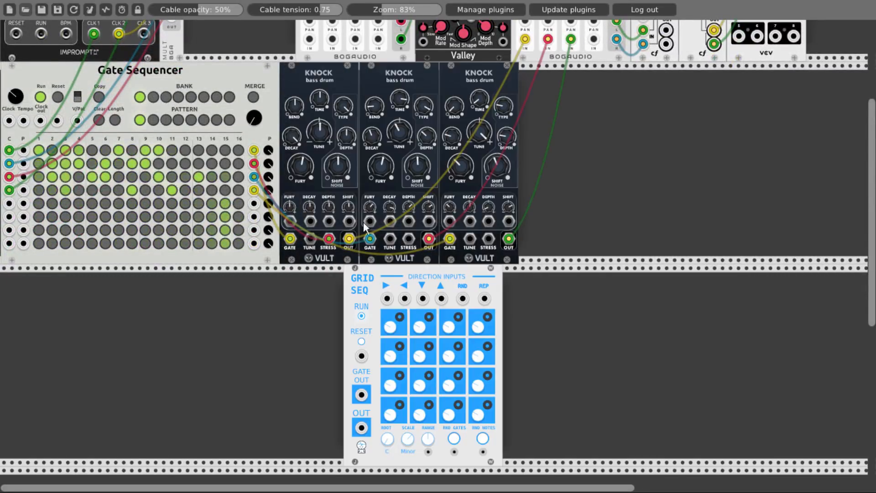
pyautogui.moveTo(412, 279); pyautogui.dragTo(350, 280)
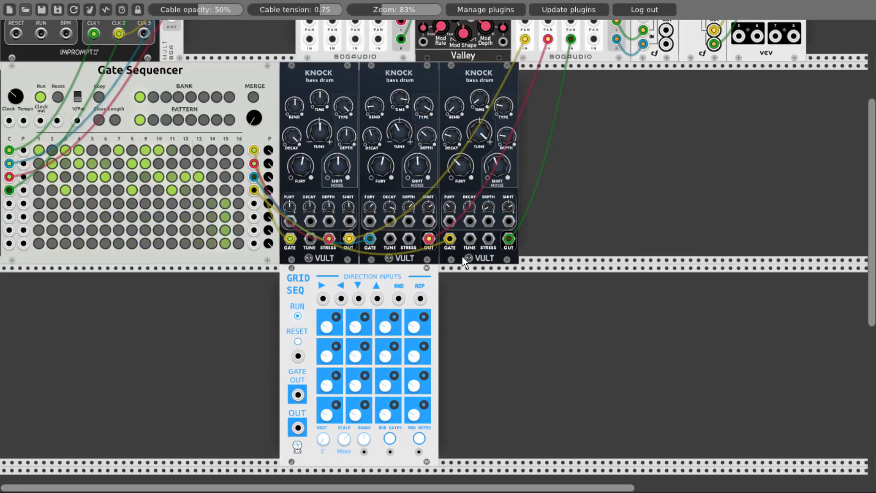
# - Duplicate the Knock module twice and place the copies side by side in the third rack row, directly after the GridSeq
pyautogui.hotkey('ctrl', 'd')
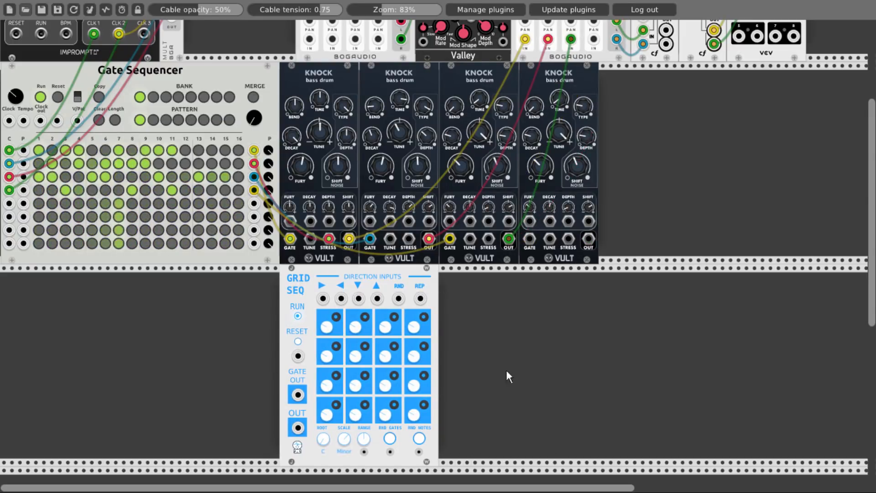
pyautogui.moveTo(550, 72); pyautogui.dragTo(470, 272)
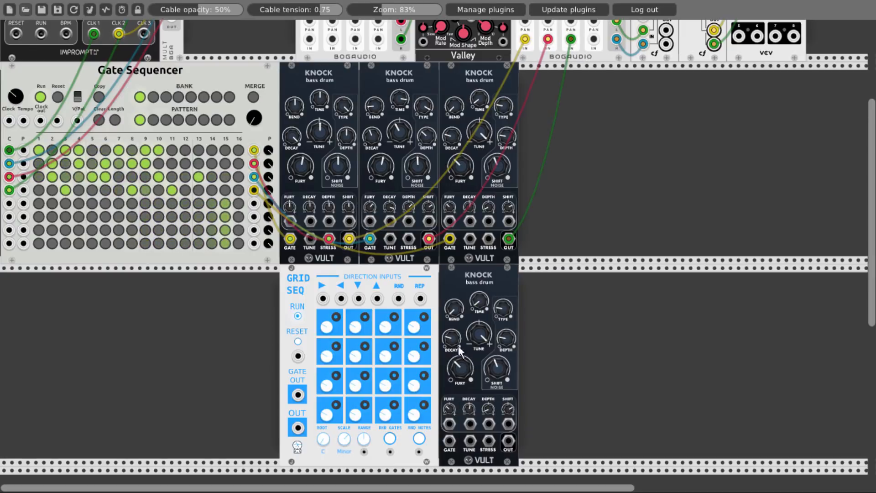
pyautogui.hotkey('ctrl', 'd')
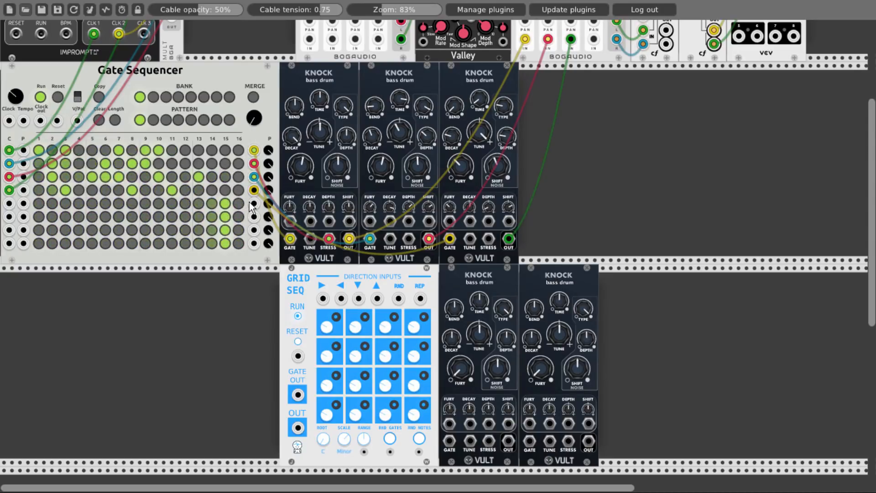
# - Patch Gate Sequencer output 5 to the GridSeq's rightward direction input, and the last multiple output to sequencer clock input 5
pyautogui.moveTo(250, 203); pyautogui.dragTo(323, 298)
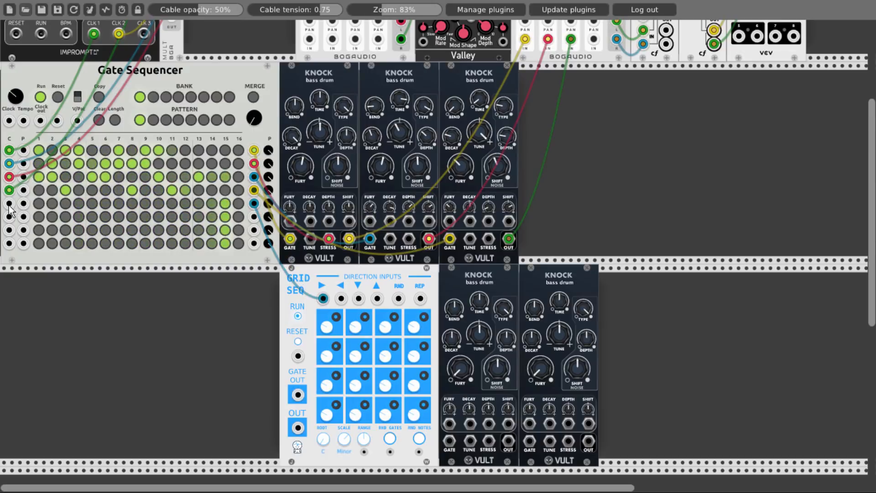
pyautogui.moveTo(10, 203); pyautogui.dragTo(171, 144)
pyautogui.scroll(5, 74, 168)
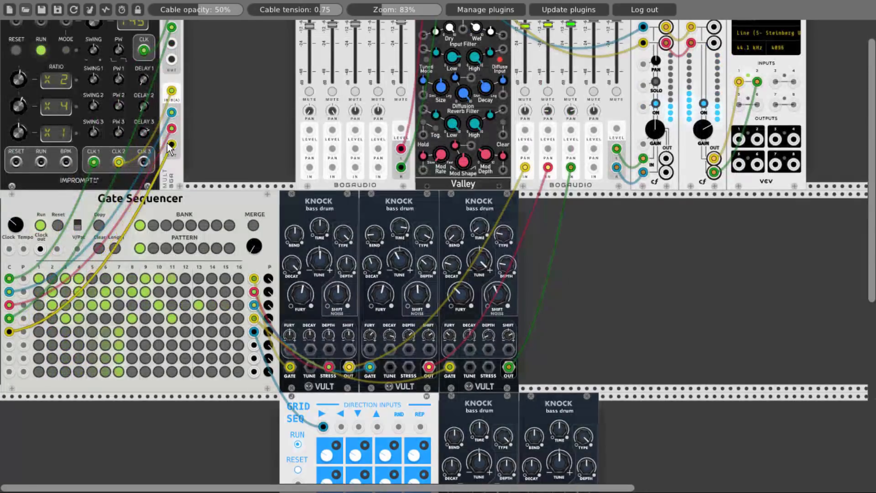
pyautogui.scroll(-2, 239, 136)
pyautogui.scroll(-2, 239, 136)
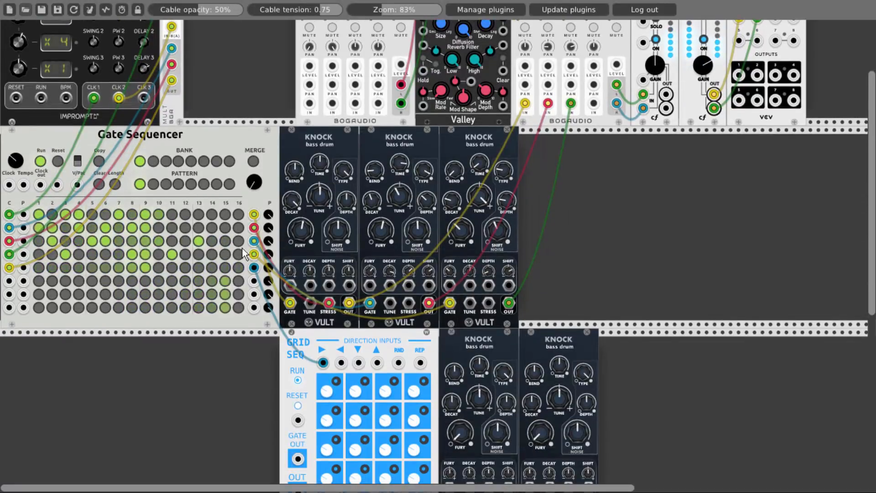
pyautogui.scroll(-3, 231, 289)
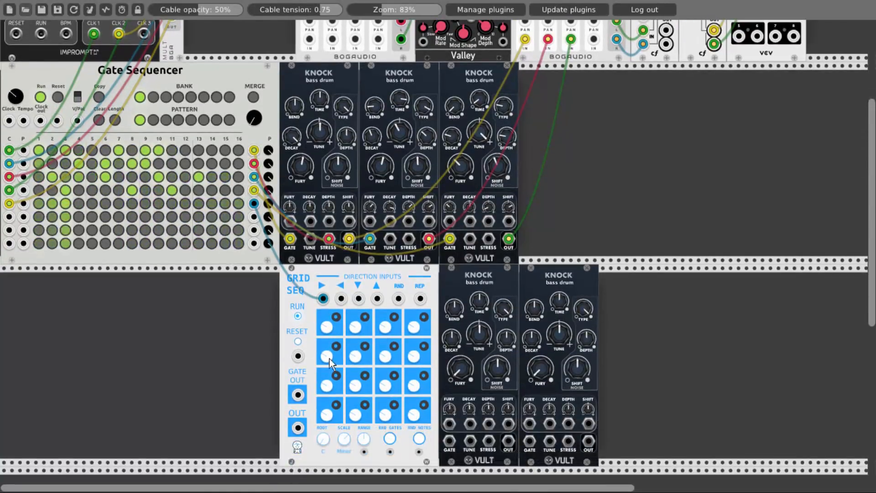
# - Randomize the GridSeq notes, and patch its Out and Gate Out to the Tune and Gate inputs of both lower Knocks
pyautogui.click(420, 440)
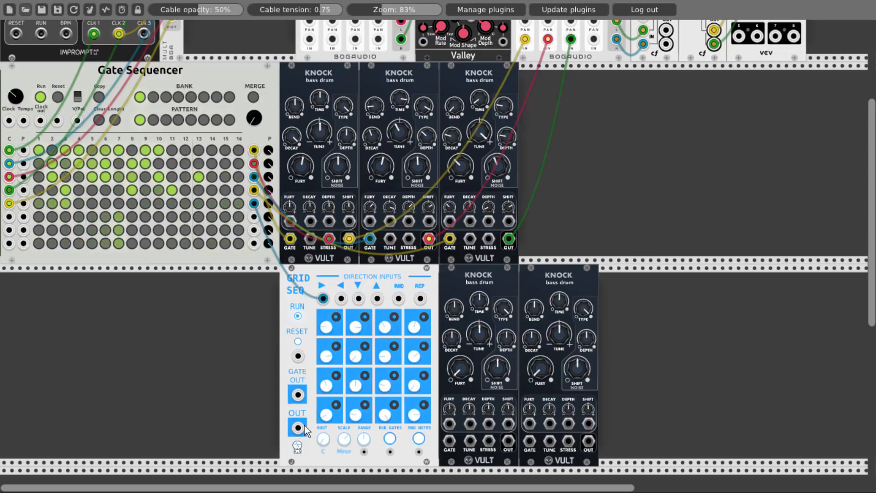
pyautogui.moveTo(299, 429); pyautogui.dragTo(470, 441)
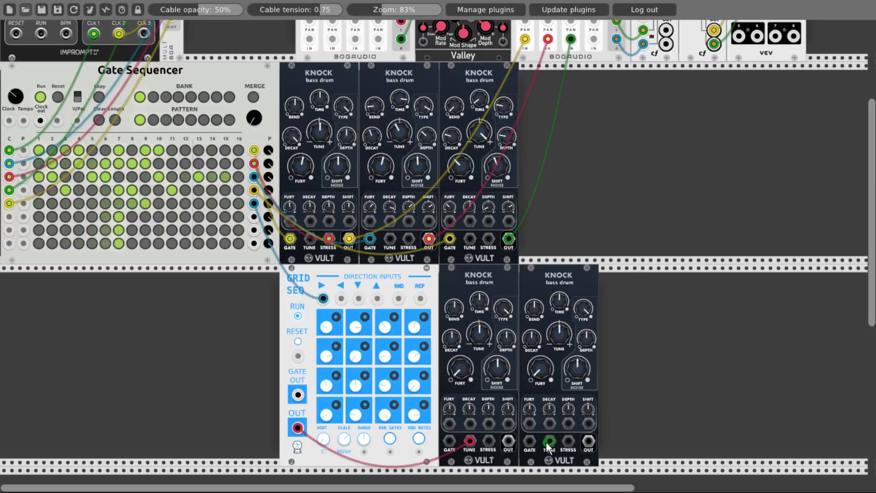
pyautogui.moveTo(549, 440); pyautogui.dragTo(297, 427)
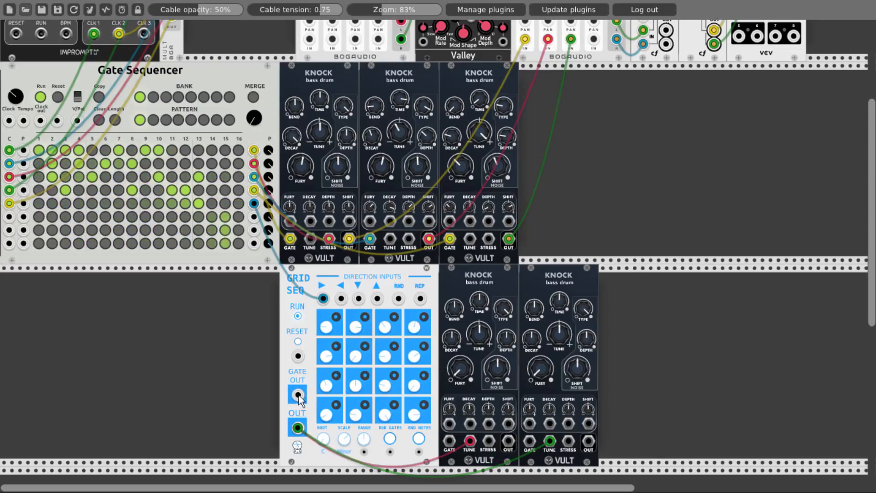
pyautogui.moveTo(298, 394); pyautogui.dragTo(450, 440)
pyautogui.moveTo(530, 441); pyautogui.dragTo(297, 394)
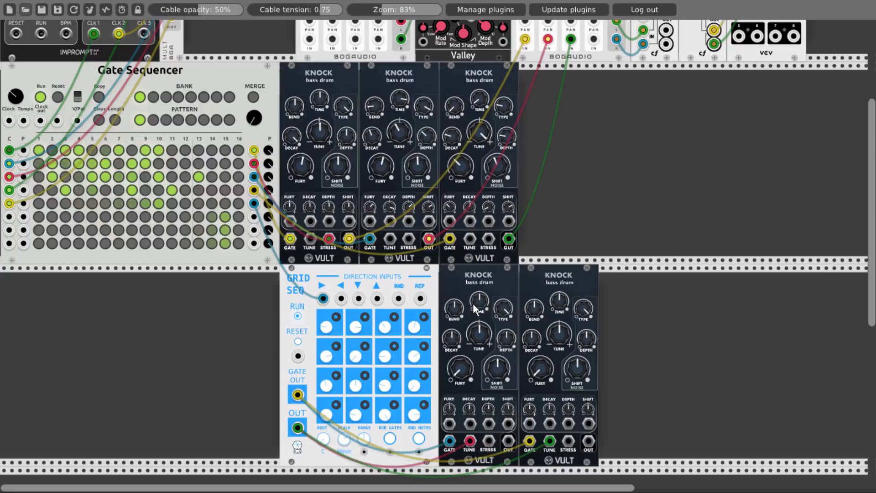
# - Patch the outputs of the two lower Knocks to channels 1 and 2 of the MIX4 that feeds Plateau
pyautogui.moveTo(508, 441); pyautogui.dragTo(590, 398)
pyautogui.scroll(5, 469, 349)
pyautogui.scroll(-7, 402, 228)
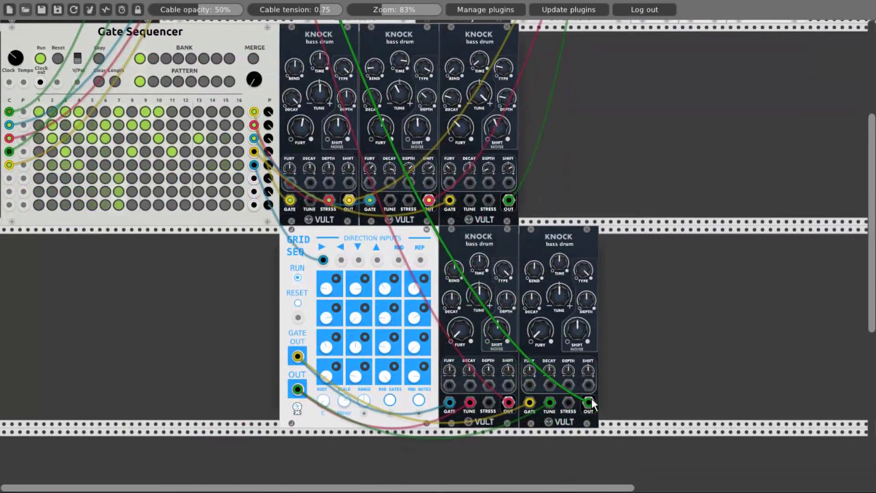
pyautogui.scroll(2, 183, 278)
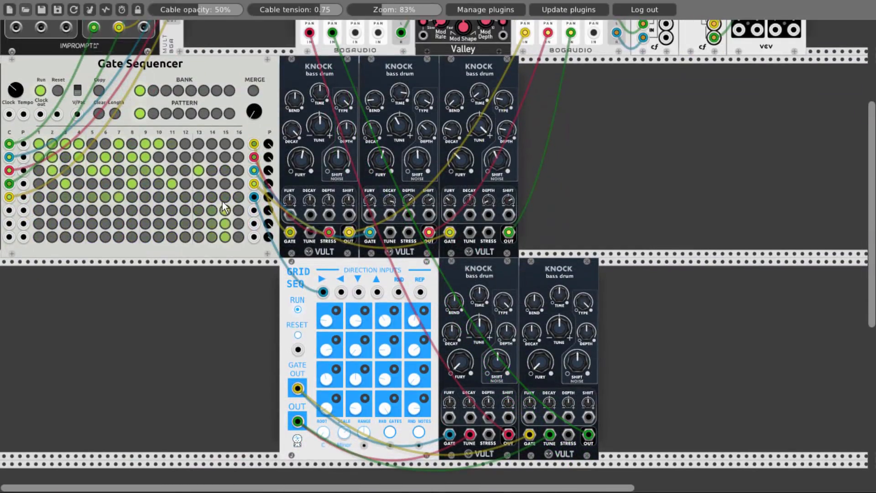
# - Activate steps 2, 5, 9 and 13 in row 5 of the Gate Sequencer
pyautogui.click(52, 196)
pyautogui.click(89, 195)
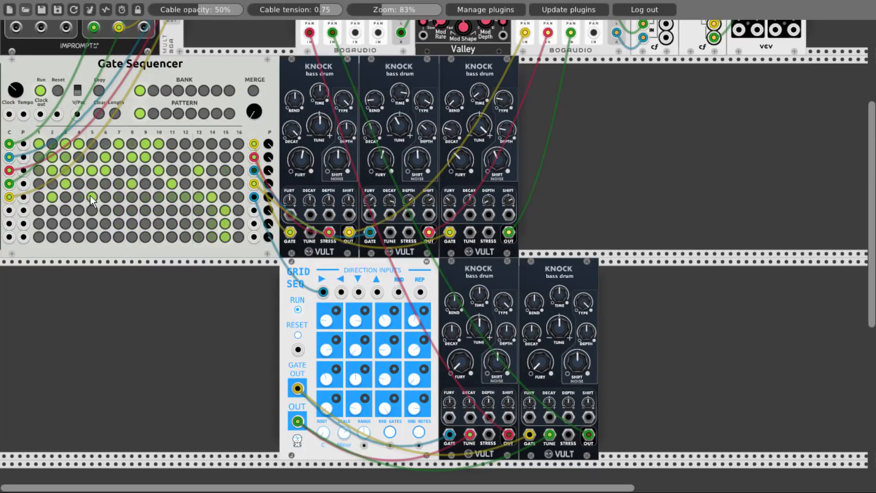
pyautogui.click(143, 196)
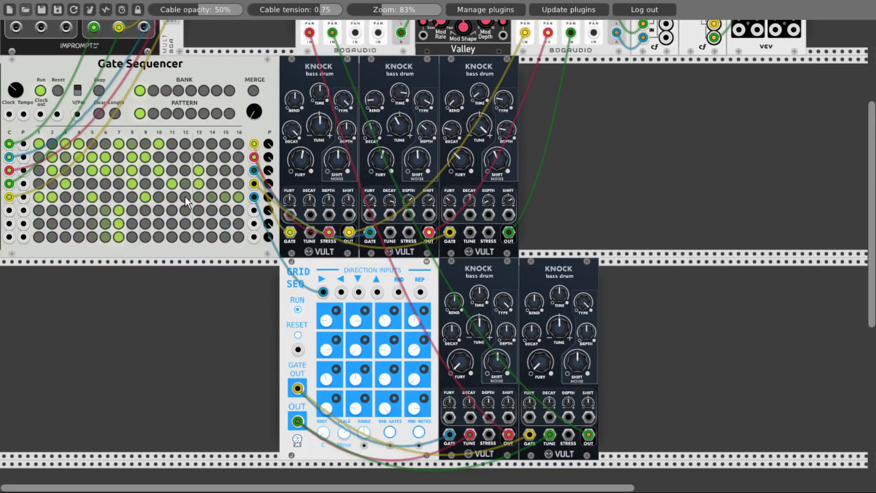
pyautogui.click(197, 197)
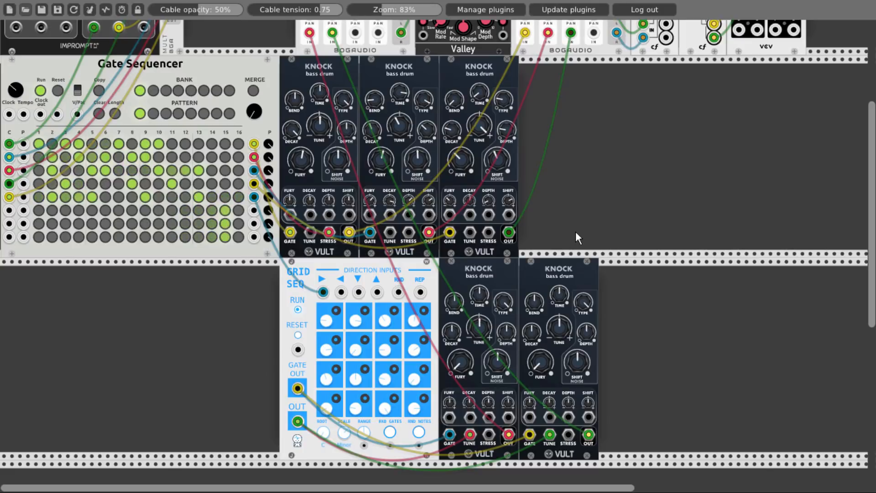
# - Turn down the Fury of the second lower Knock and readjust its Depth
pyautogui.scroll(-3, 626, 219)
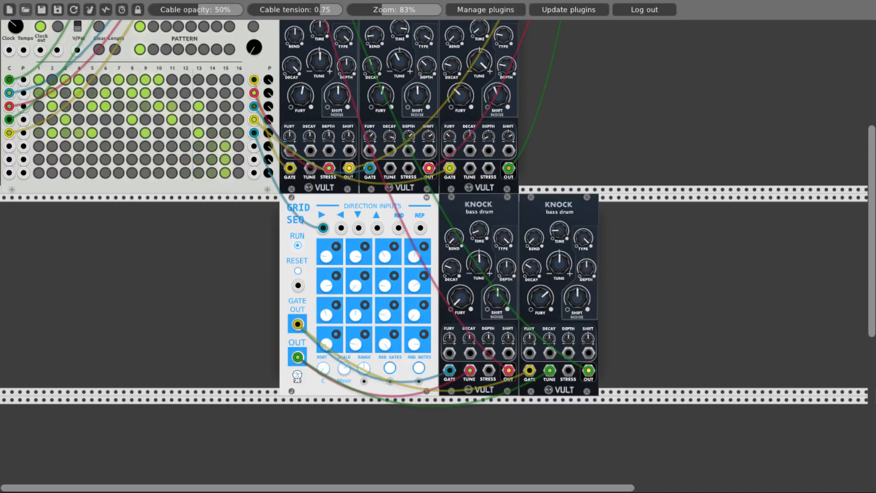
pyautogui.moveTo(535, 301); pyautogui.dragTo(534, 307)
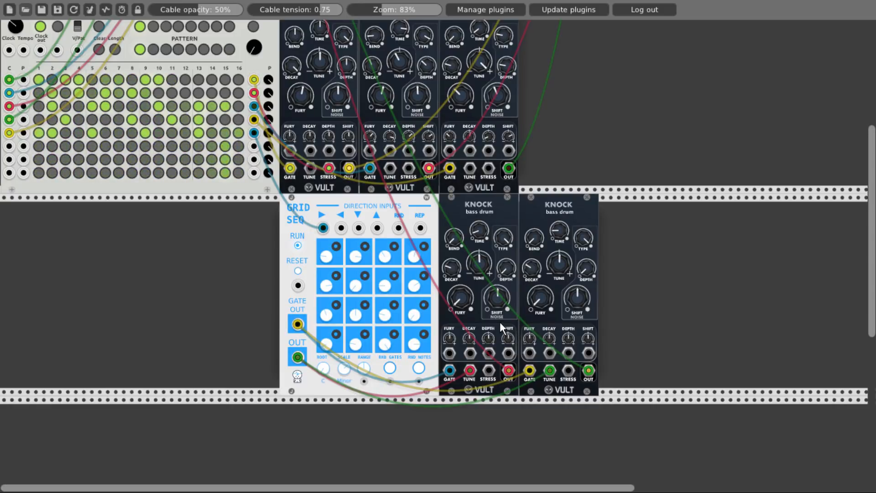
# - Add the VultModulesFree Flux quad voltage processor to the third rack row, directly before the GridSeq
pyautogui.rightClick(210, 272)
pyautogui.write('flux')
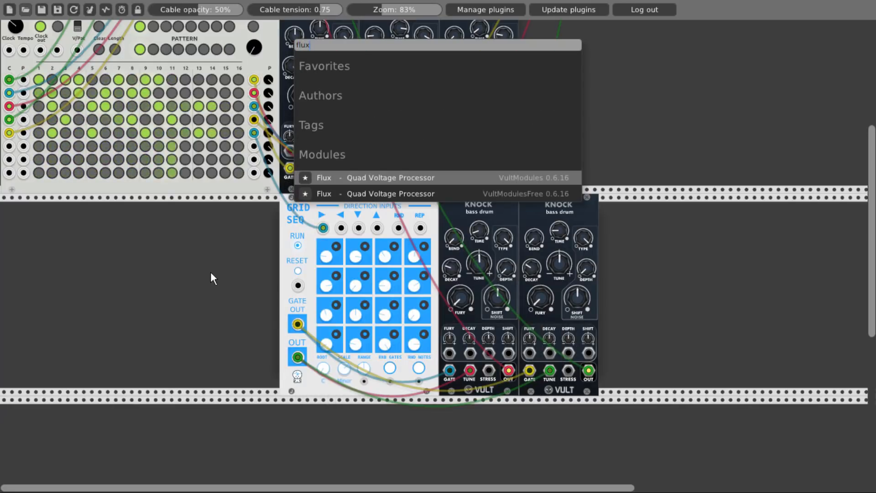
pyautogui.click(350, 192)
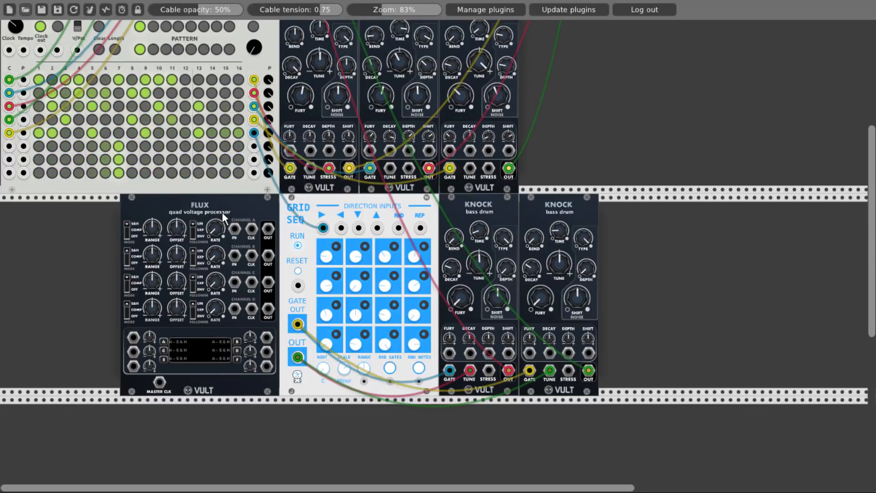
# - Add the VultModulesFree Caudal mechanical chaos source directly before the Flux
pyautogui.rightClick(94, 237)
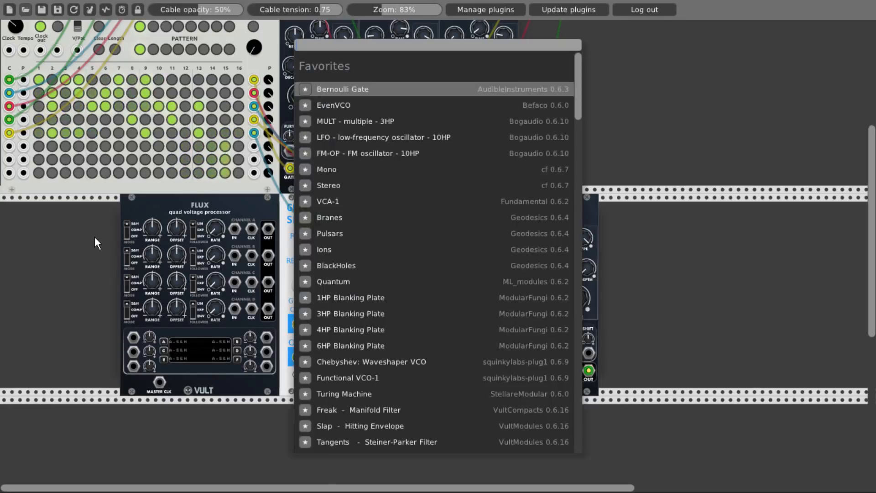
pyautogui.write('cau')
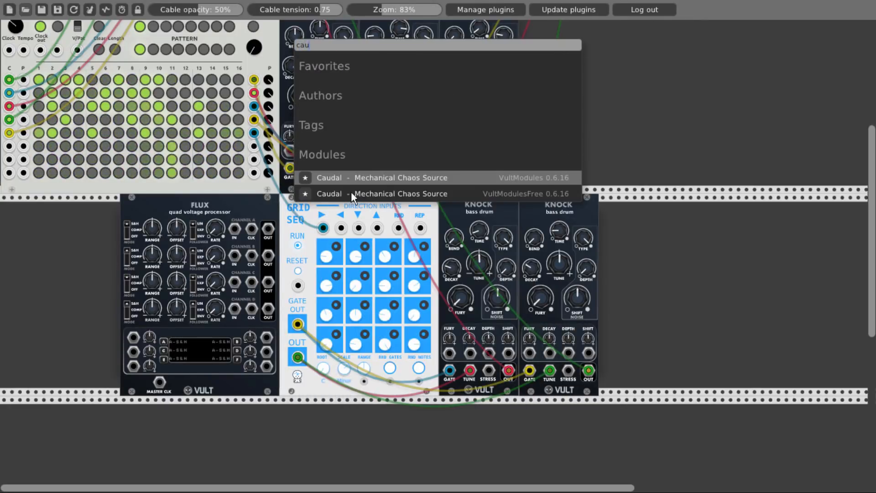
pyautogui.click(351, 193)
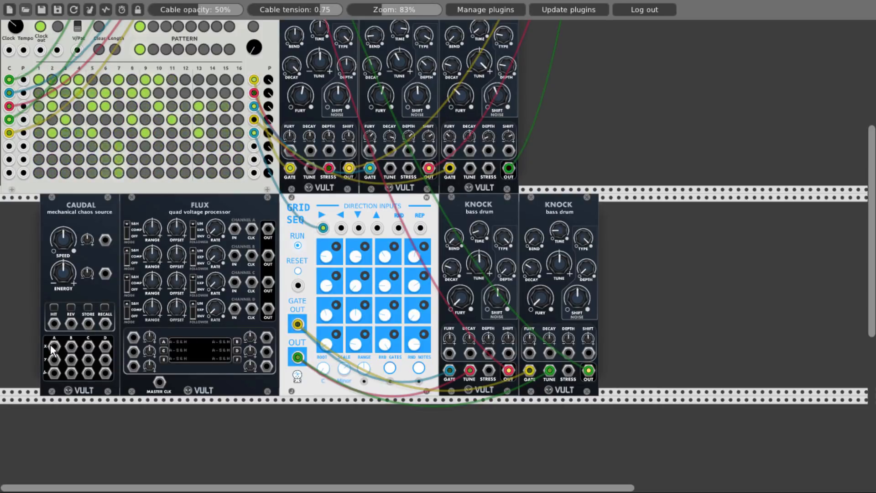
# - Patch Caudal's X outputs A and B to Flux channel inputs A and B, and a clock multiple output to Flux's Master Clk
pyautogui.moveTo(50, 345)
pyautogui.mouseDown()
pyautogui.moveTo(151, 294)
pyautogui.moveTo(229, 233)
pyautogui.mouseUp()
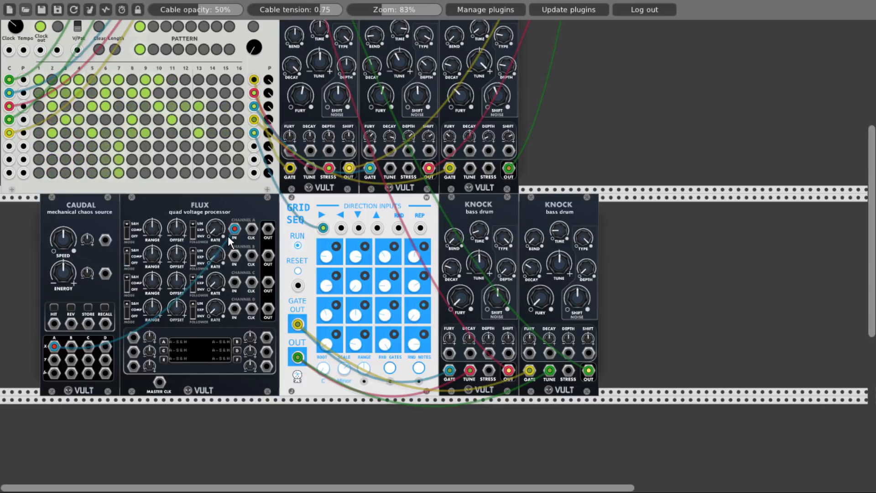
pyautogui.moveTo(71, 347); pyautogui.dragTo(234, 256)
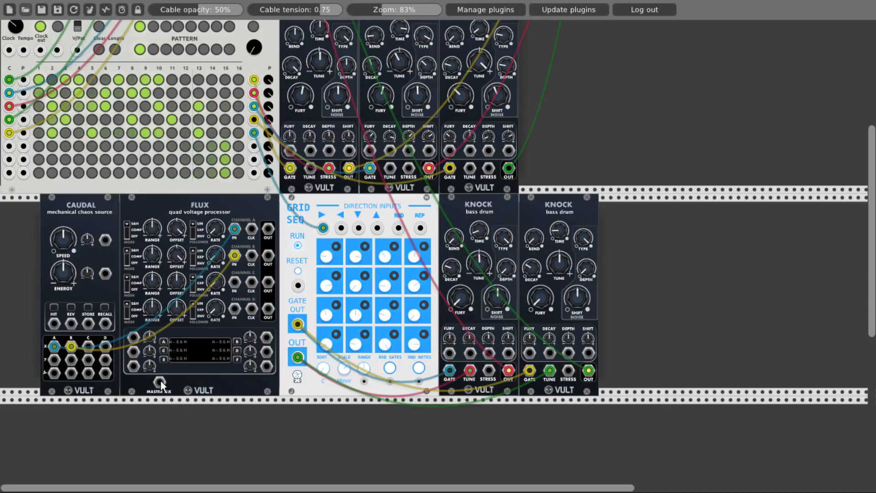
pyautogui.scroll(5, 156, 383)
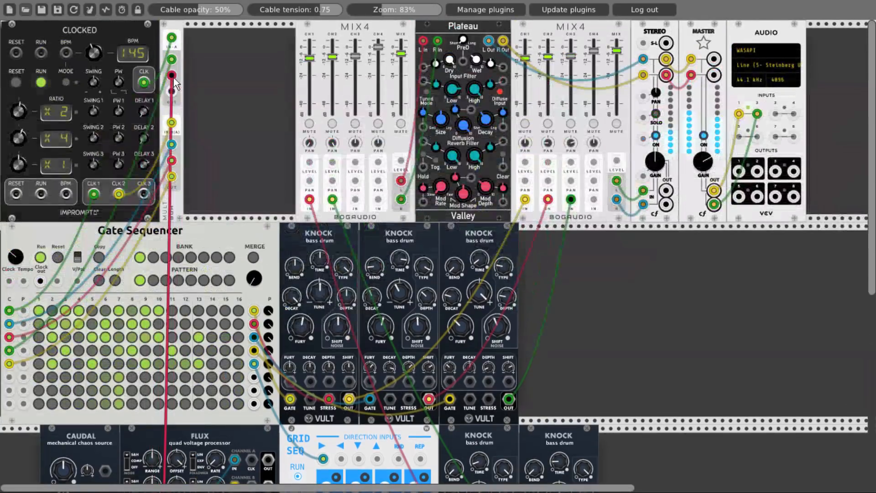
pyautogui.scroll(-5, 193, 100)
pyautogui.scroll(-2, 193, 103)
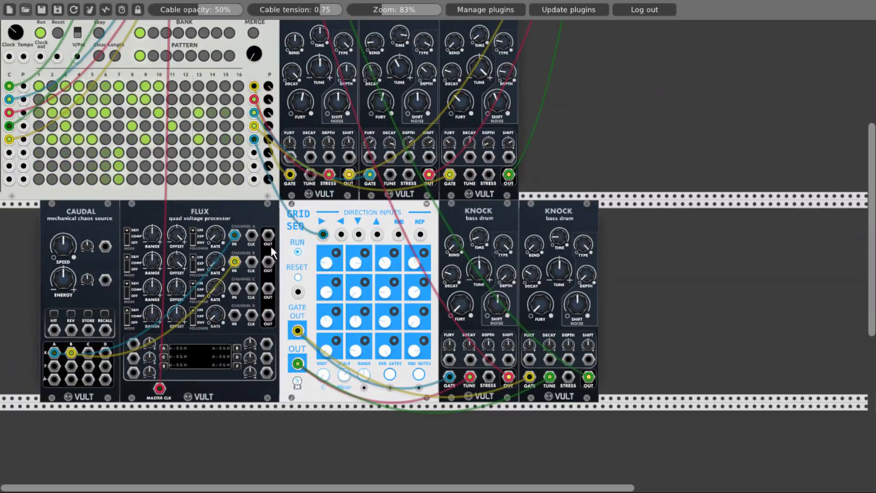
# - Patch Flux channel outputs A and B to the Fury modulation inputs of the first and second lower Knocks
pyautogui.moveTo(269, 236); pyautogui.dragTo(450, 359)
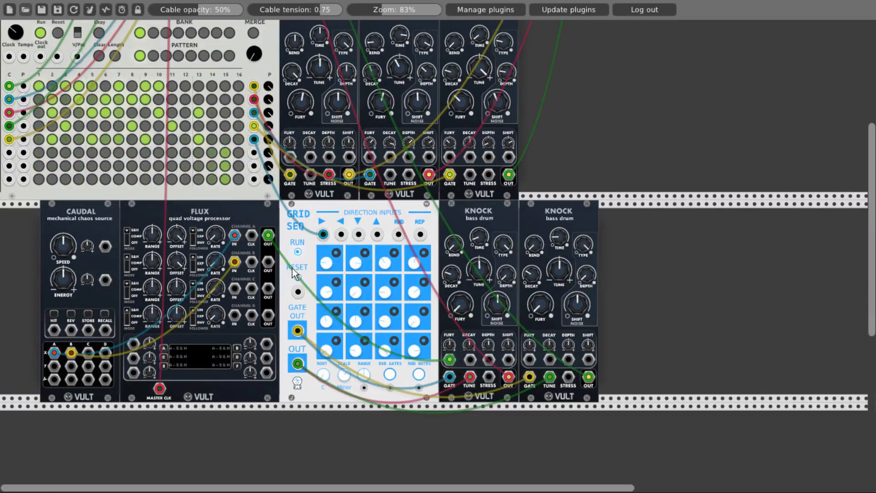
pyautogui.moveTo(269, 262); pyautogui.dragTo(530, 359)
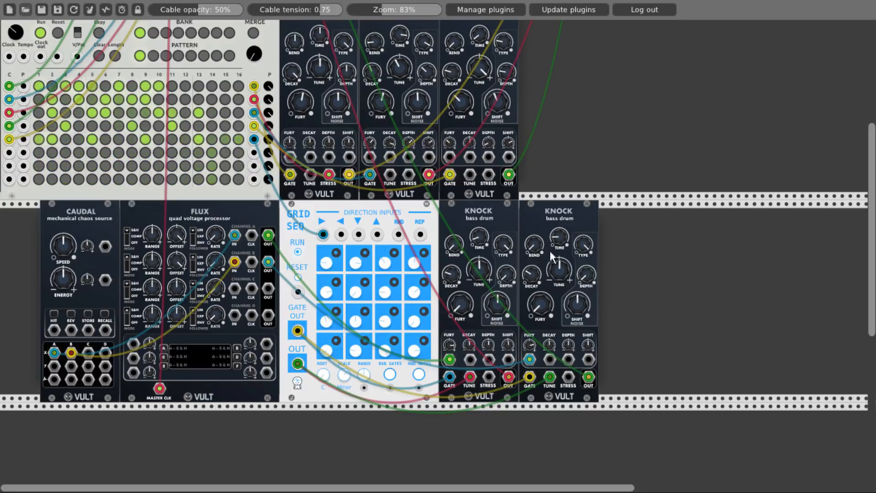
# - Duplicate a Knock at the end of the second row, patching its output to the main MIX4's channel 4 and its Gate to the clock multiple
pyautogui.scroll(5, 582, 171)
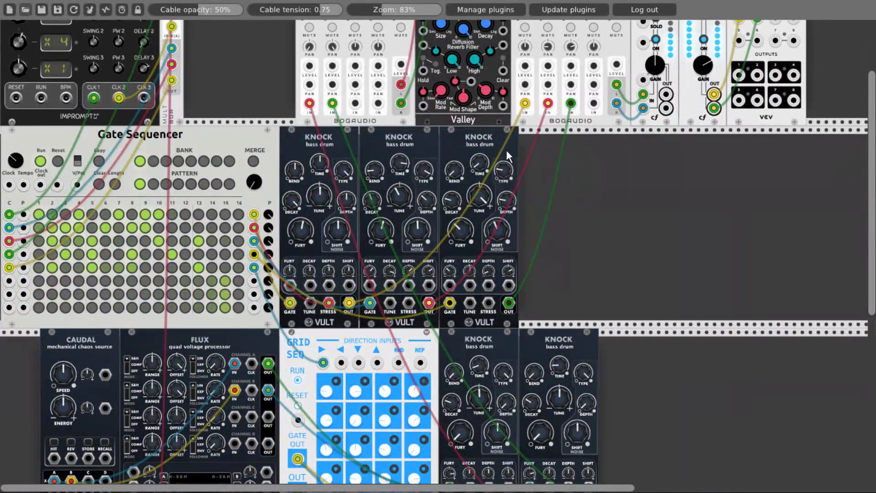
pyautogui.hotkey('ctrl', 'd')
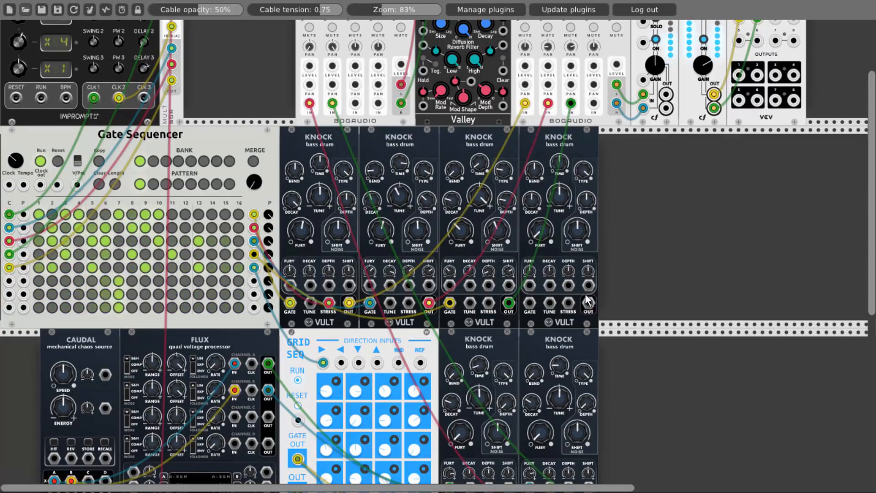
pyautogui.moveTo(588, 302); pyautogui.dragTo(593, 103)
pyautogui.scroll(4, 658, 133)
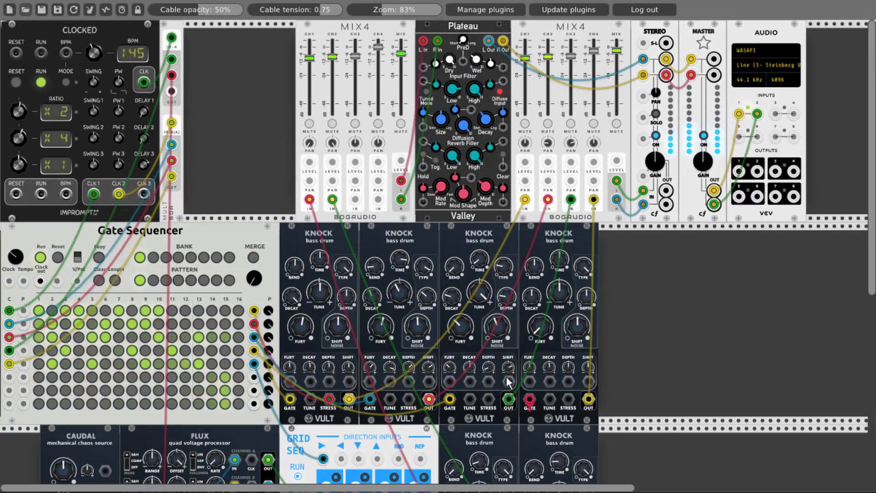
pyautogui.moveTo(529, 399); pyautogui.dragTo(173, 93)
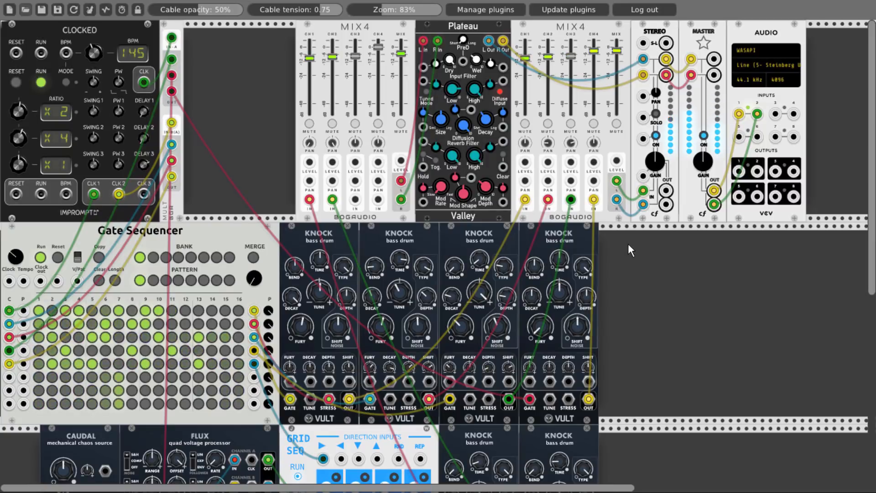
pyautogui.scroll(-5, 628, 245)
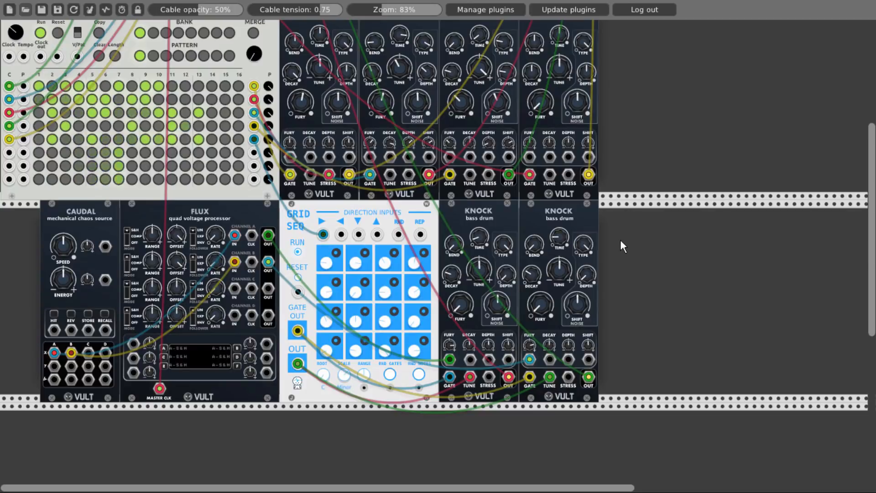
pyautogui.hscroll(3, 597, 253)
pyautogui.scroll(1, 597, 254)
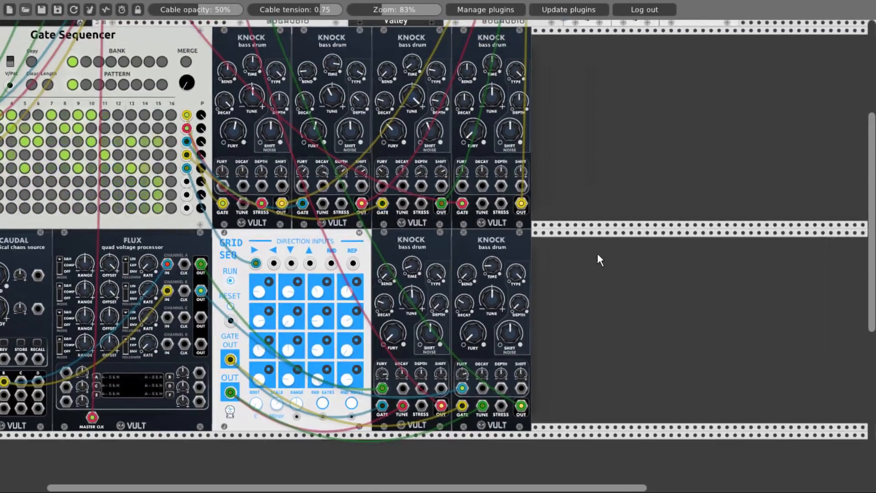
# - Duplicate the last Knock in the second row and add the VultModules Flame analog distortion directly after it
pyautogui.scroll(3, 597, 256)
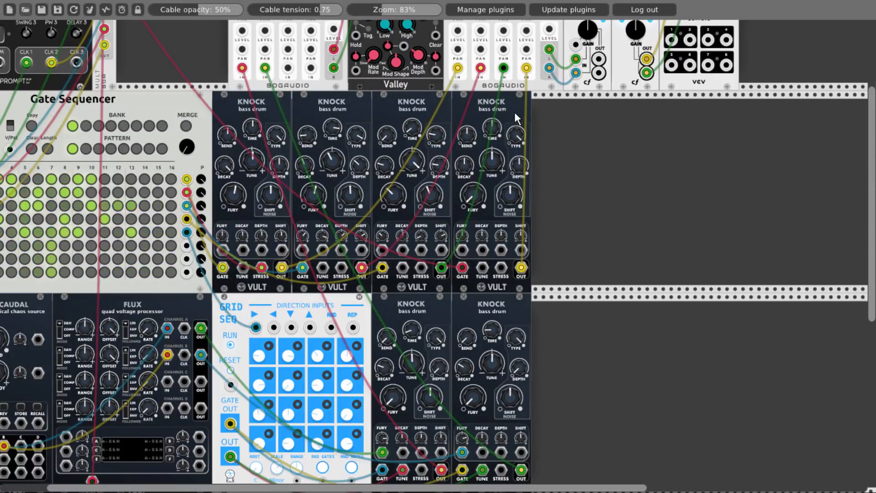
pyautogui.hotkey('ctrl', 'd')
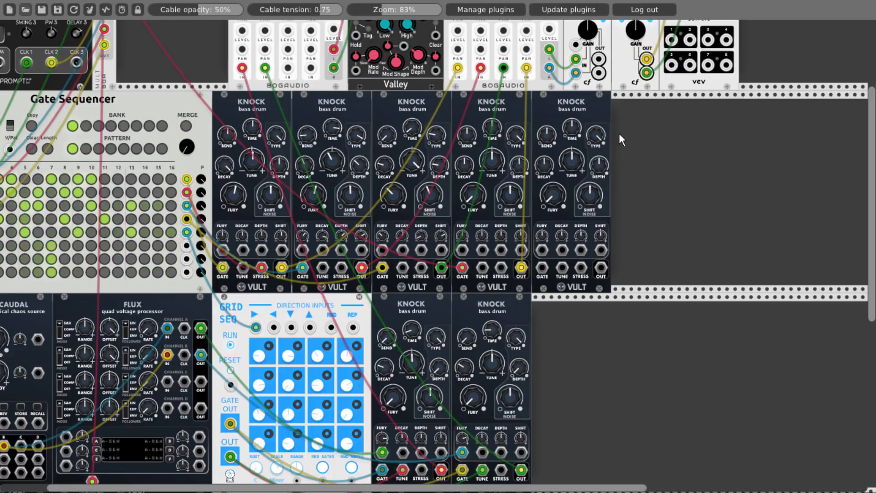
pyautogui.rightClick(632, 152)
pyautogui.write('f')
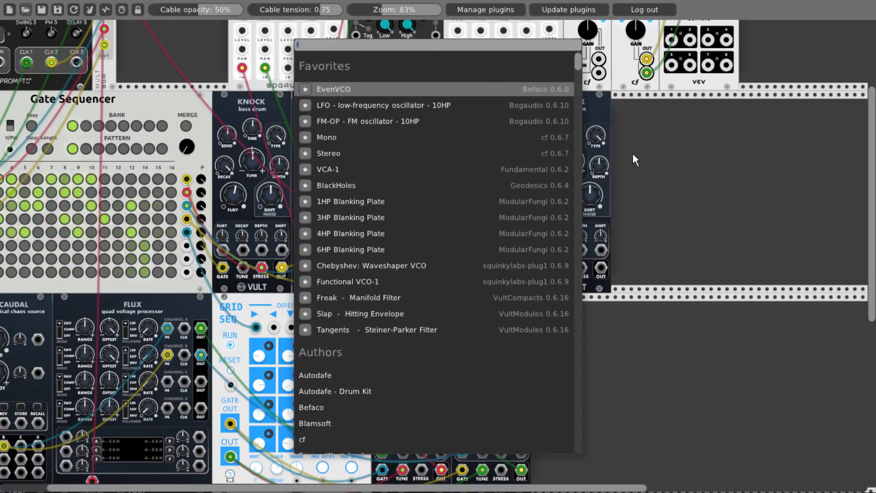
pyautogui.write('la')
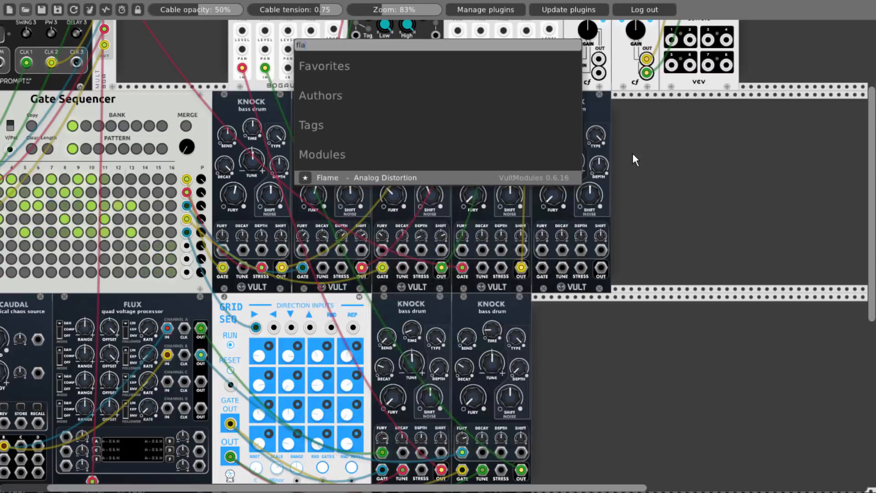
pyautogui.click(434, 177)
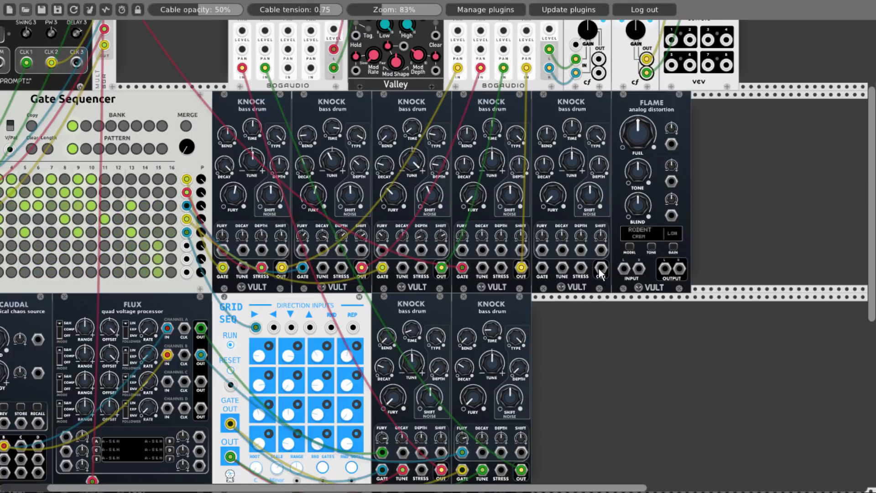
# - Patch the new Knock's output through Flame to channel 3 of the MIX4 feeding Plateau, and Clocked's CLK 3 to the Knock's Gate
pyautogui.moveTo(599, 270); pyautogui.dragTo(292, 72)
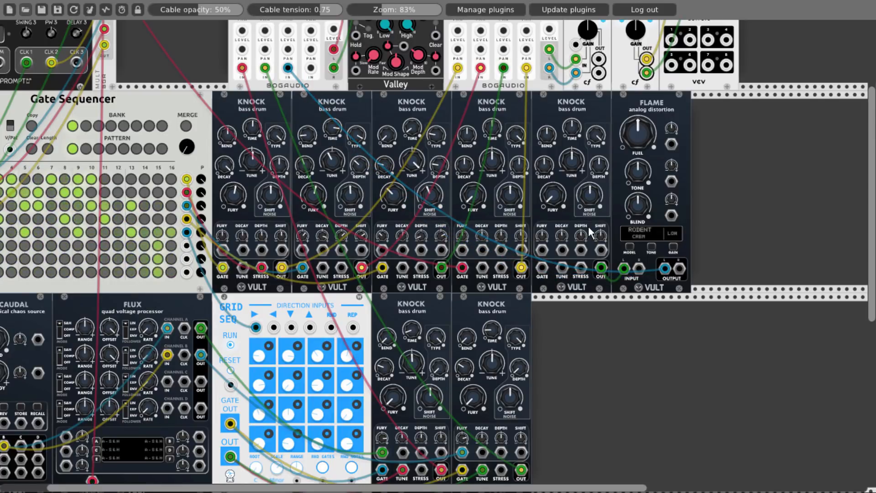
pyautogui.moveTo(177, 46); pyautogui.dragTo(245, 106)
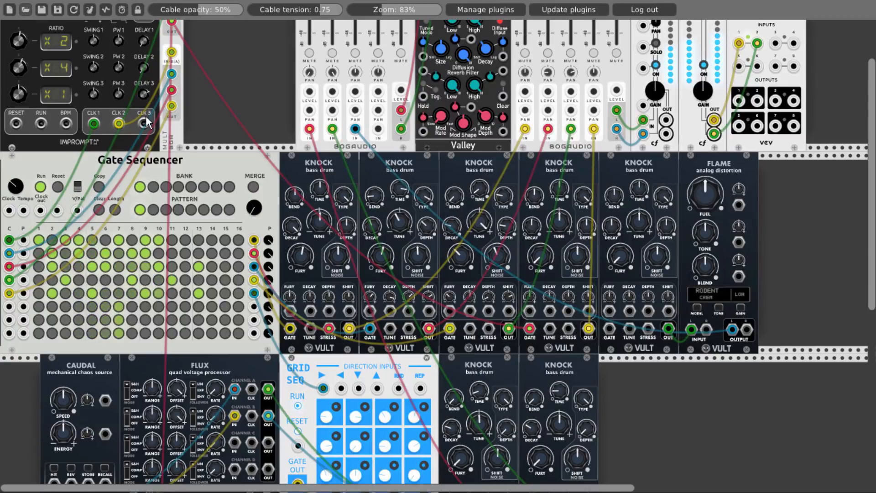
pyautogui.moveTo(144, 123); pyautogui.dragTo(610, 329)
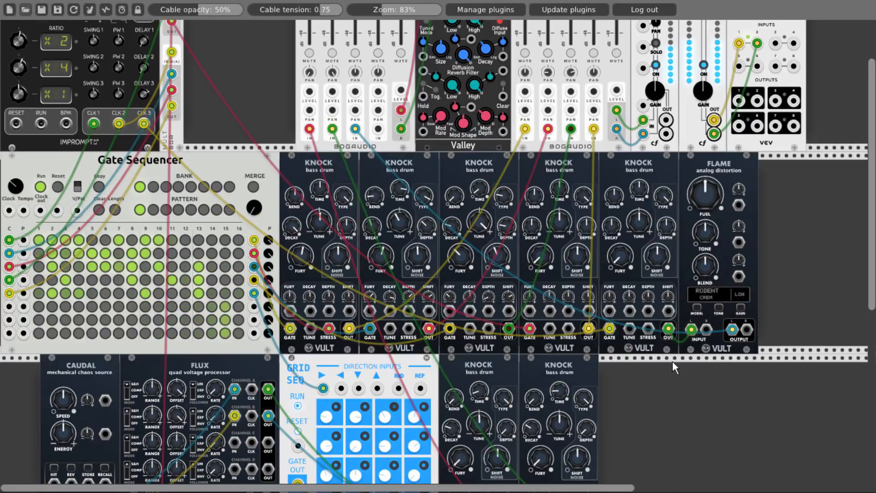
# - Mute channels 1 and 2 of the MIX4 feeding Plateau and the mix output of the main MIX4
pyautogui.scroll(3, 672, 360)
pyautogui.click(332, 123)
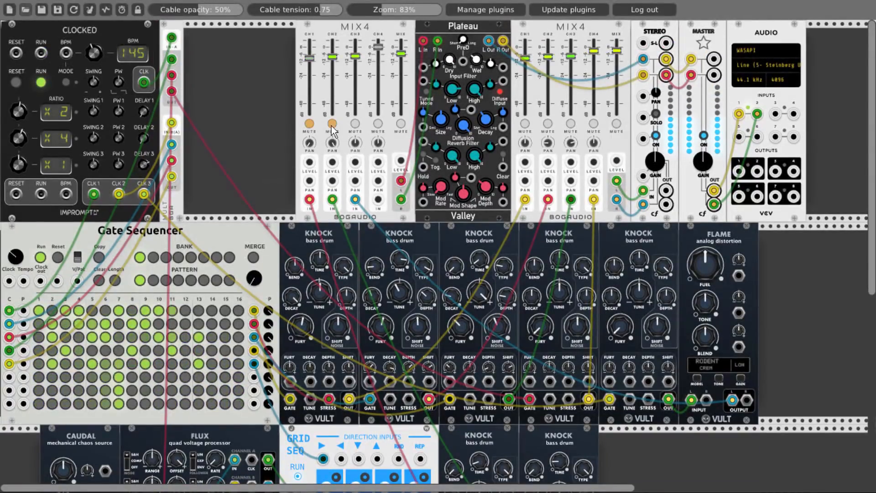
pyautogui.click(615, 124)
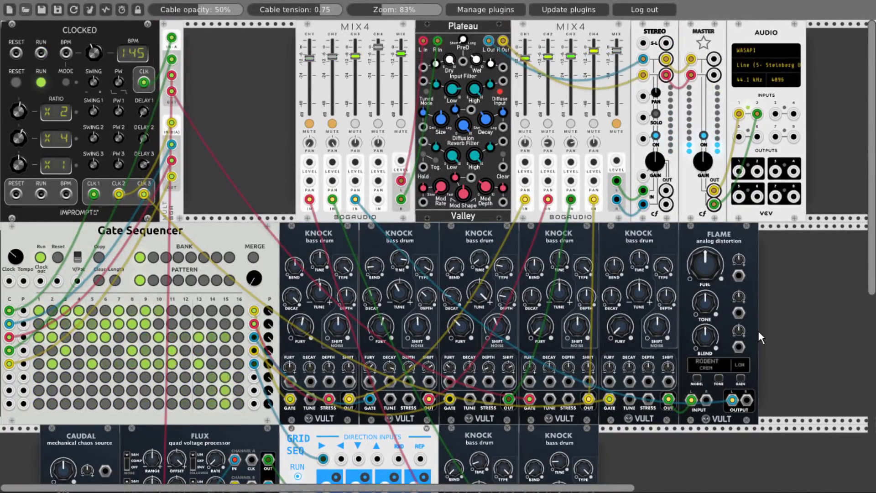
# - Raise the Fury and lower the Depth of the Knock feeding Flame
pyautogui.scroll(-3, 787, 269)
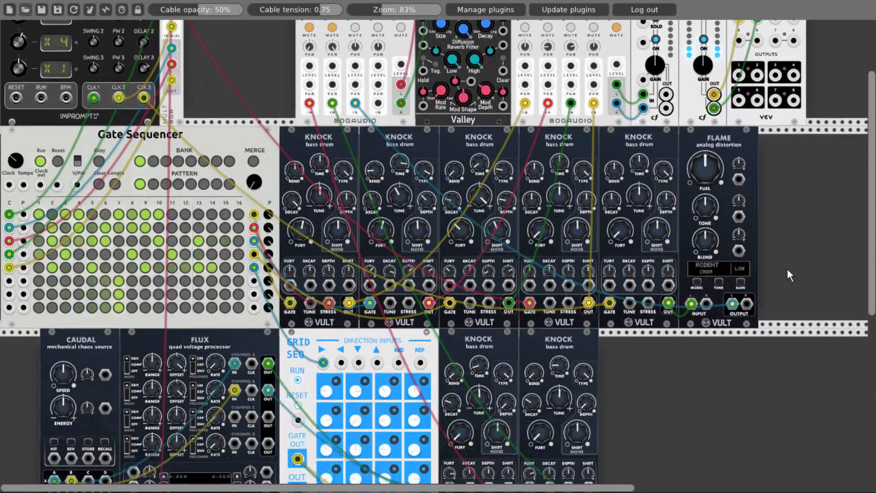
pyautogui.scroll(2, 787, 269)
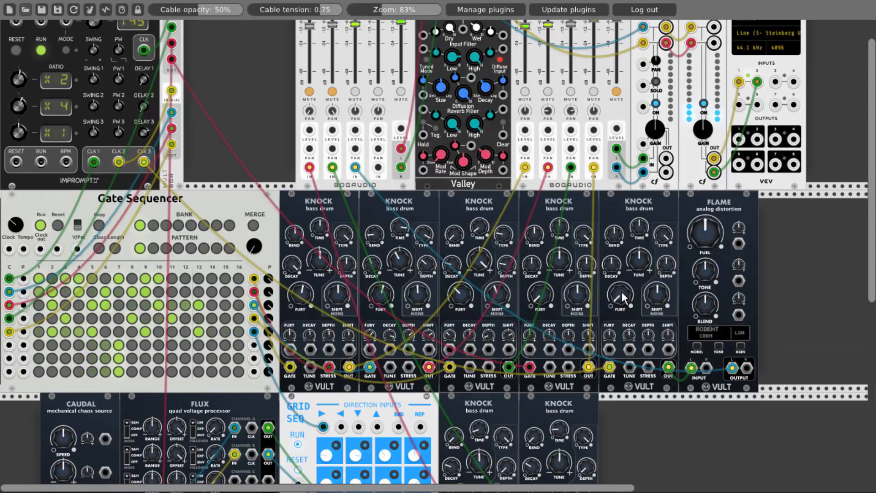
pyautogui.moveTo(622, 292); pyautogui.dragTo(622, 221)
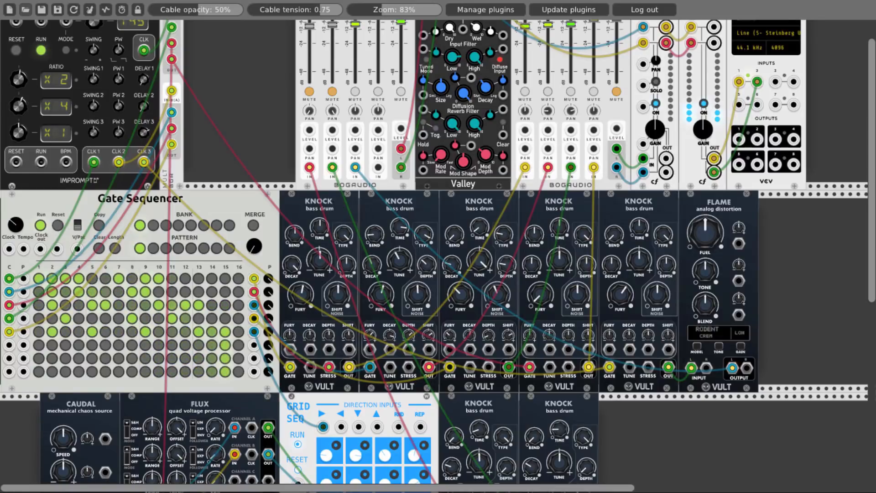
pyautogui.moveTo(670, 274); pyautogui.dragTo(669, 312)
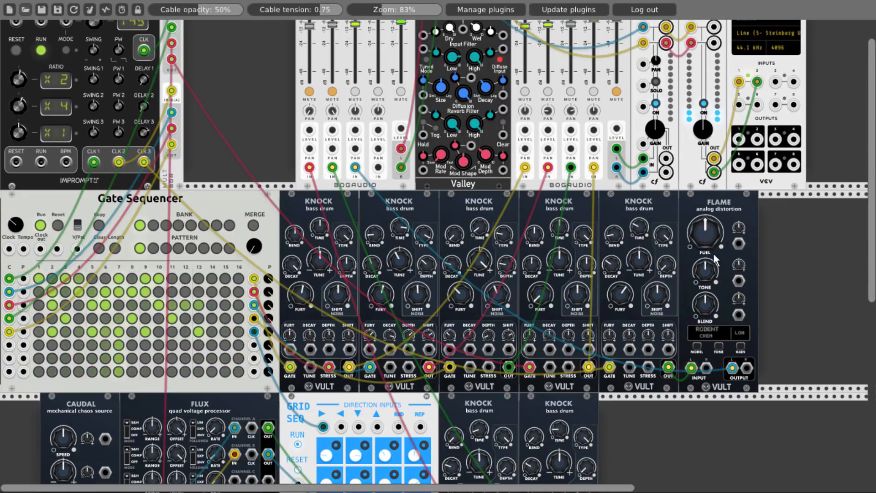
# - Lower Flame's Tone, raise its Blend, and select the CYLINDER model with the PUFF tone
pyautogui.moveTo(705, 275); pyautogui.dragTo(704, 292)
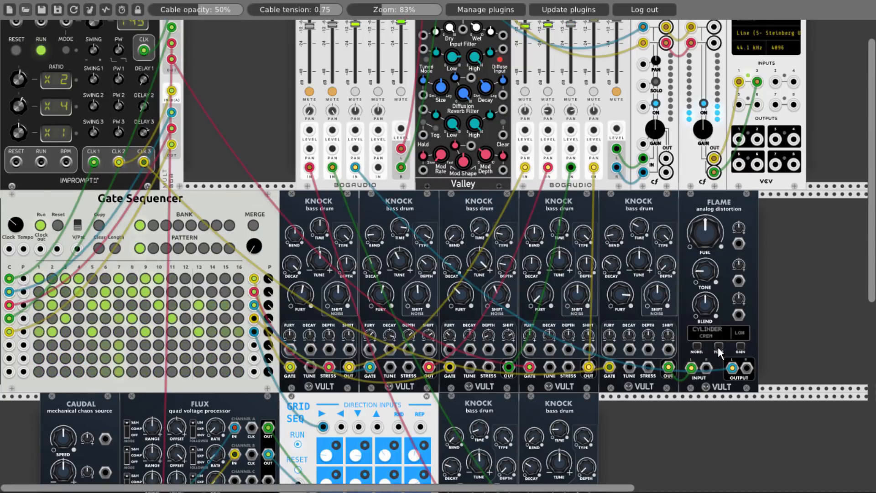
pyautogui.click(718, 345)
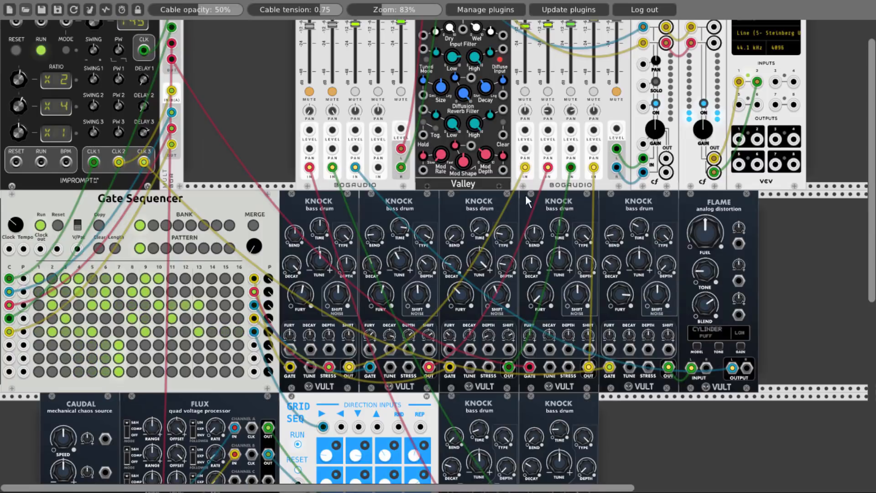
# - Unmute channels 1 and 2 of the MIX4 feeding Plateau and the mix output of the main MIX4
pyautogui.click(309, 91)
pyautogui.click(332, 92)
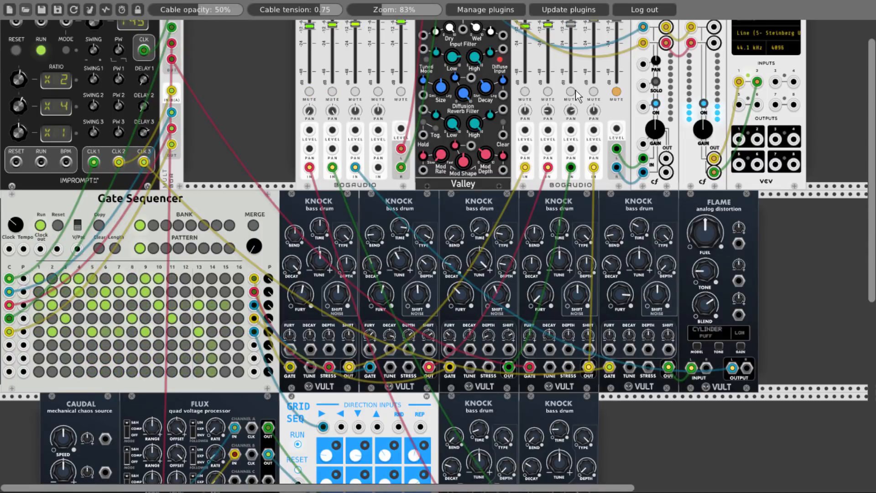
pyautogui.click(618, 93)
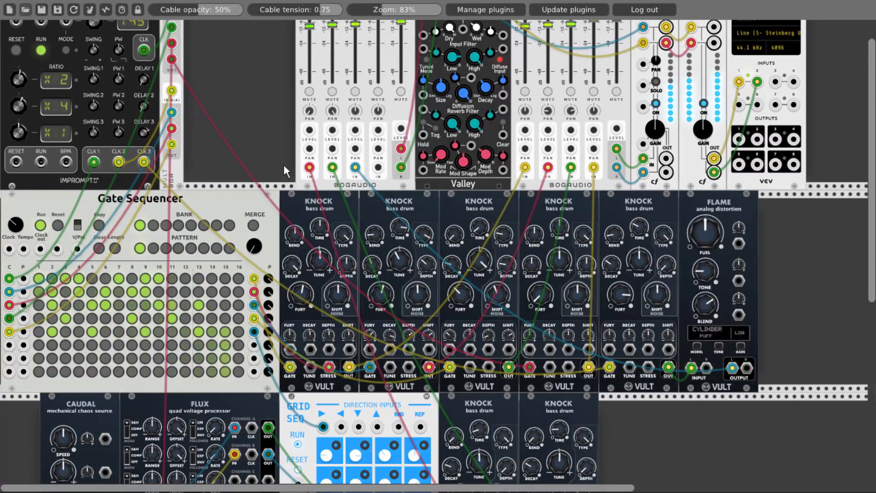
pyautogui.scroll(-5, 283, 164)
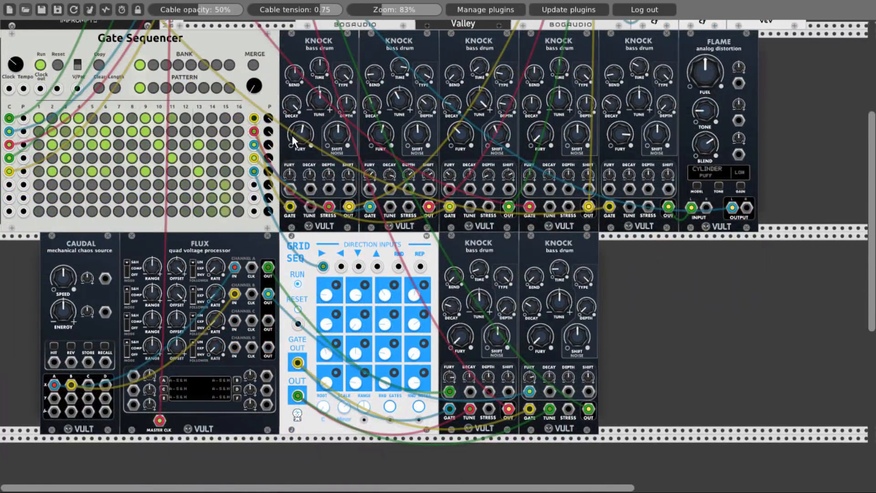
pyautogui.scroll(2, 292, 135)
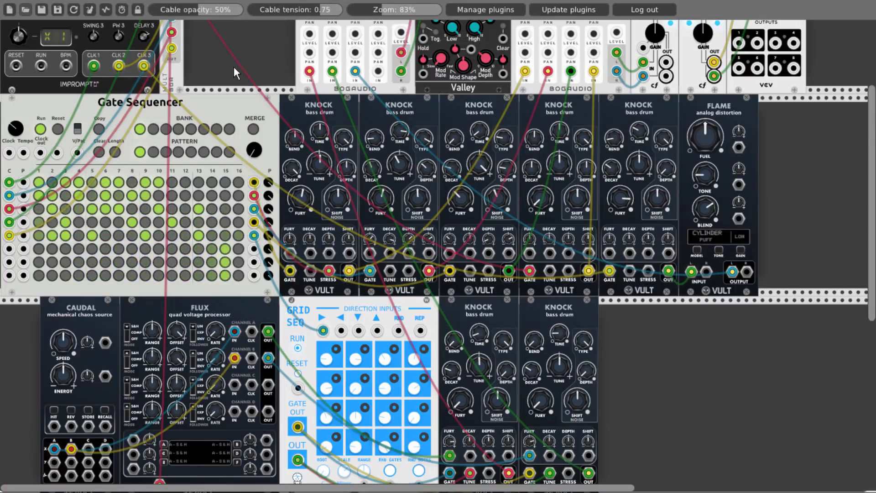
pyautogui.scroll(5, 253, 70)
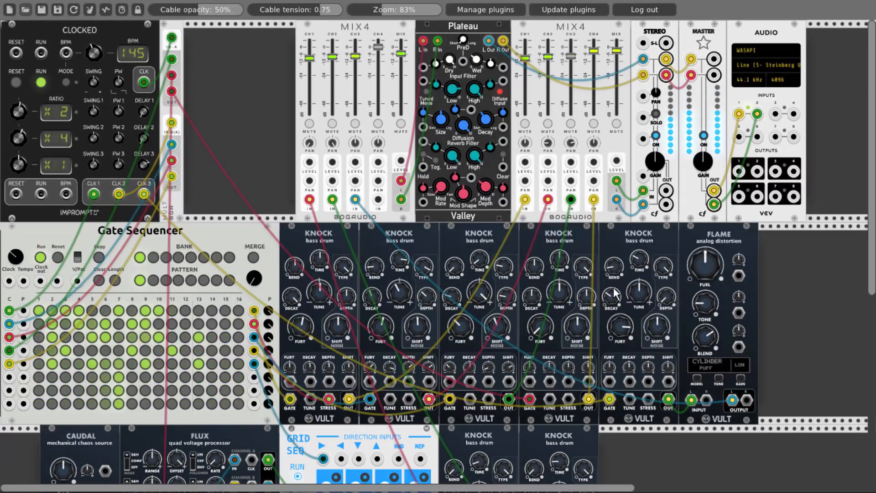
pyautogui.scroll(-5, 614, 294)
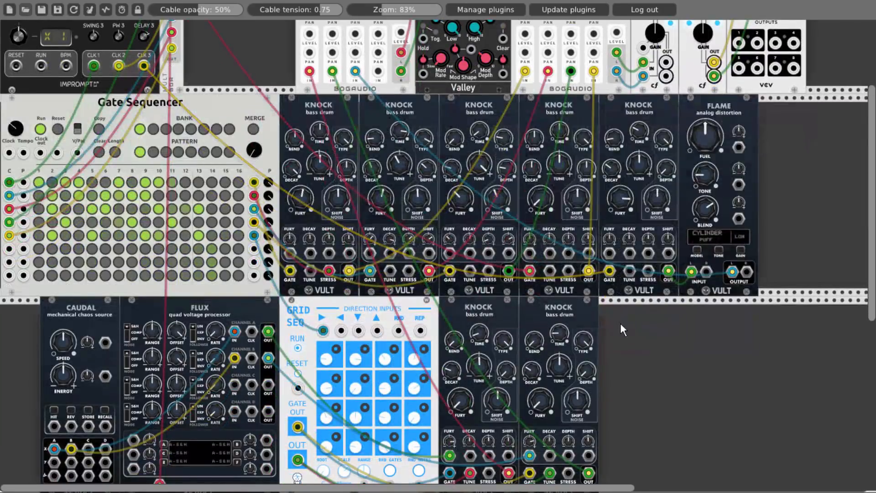
pyautogui.scroll(5, 620, 323)
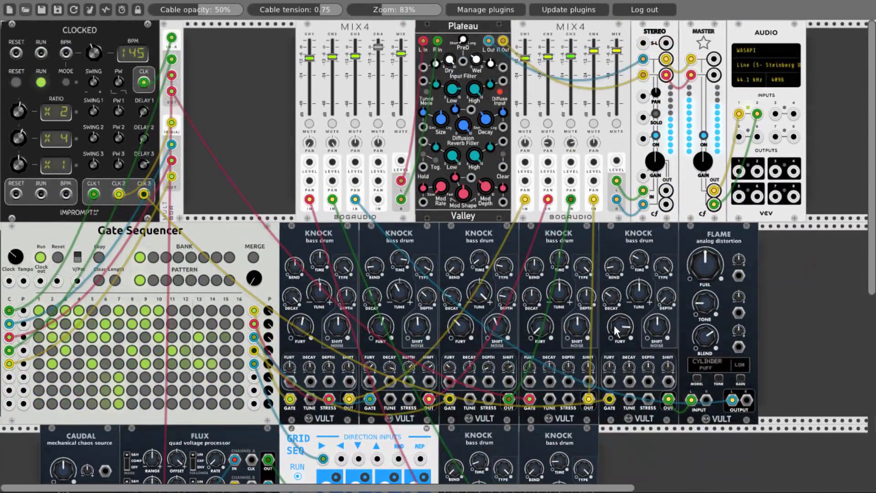